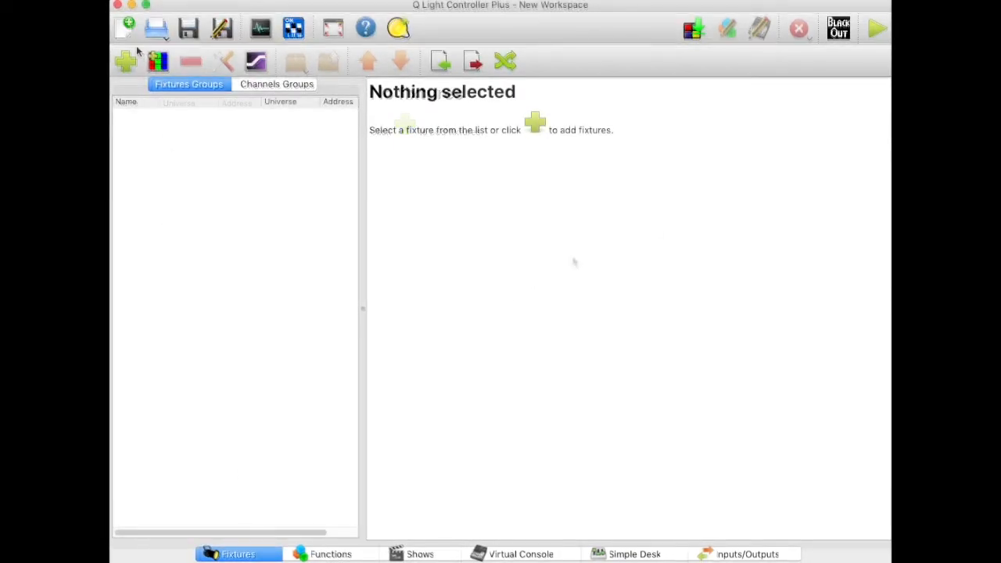
Step: Add an Equinox Fusion 50 MkII fixture in 14 Ch mode at address 99 in Universe 1
left_click(127, 63)
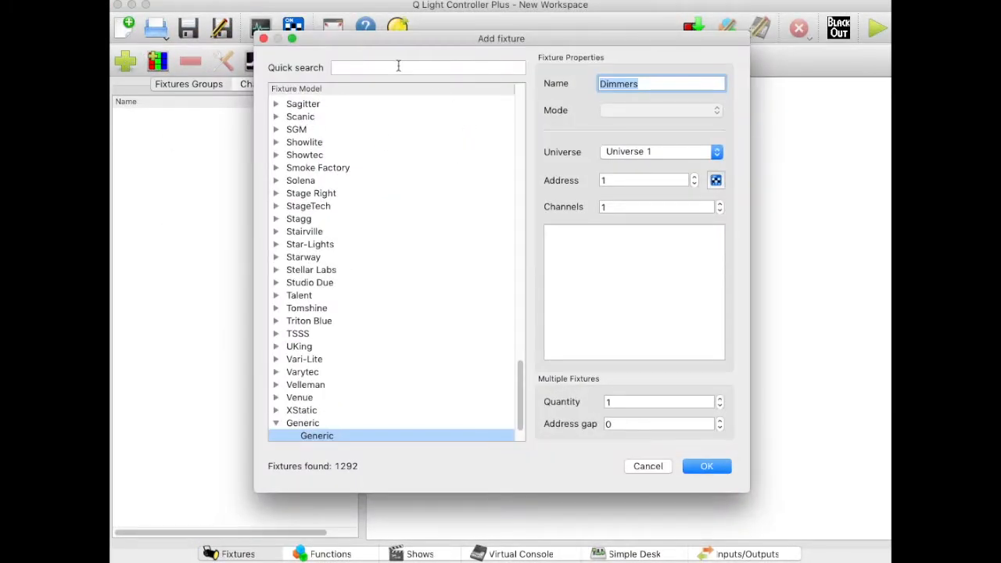
left_click(398, 66)
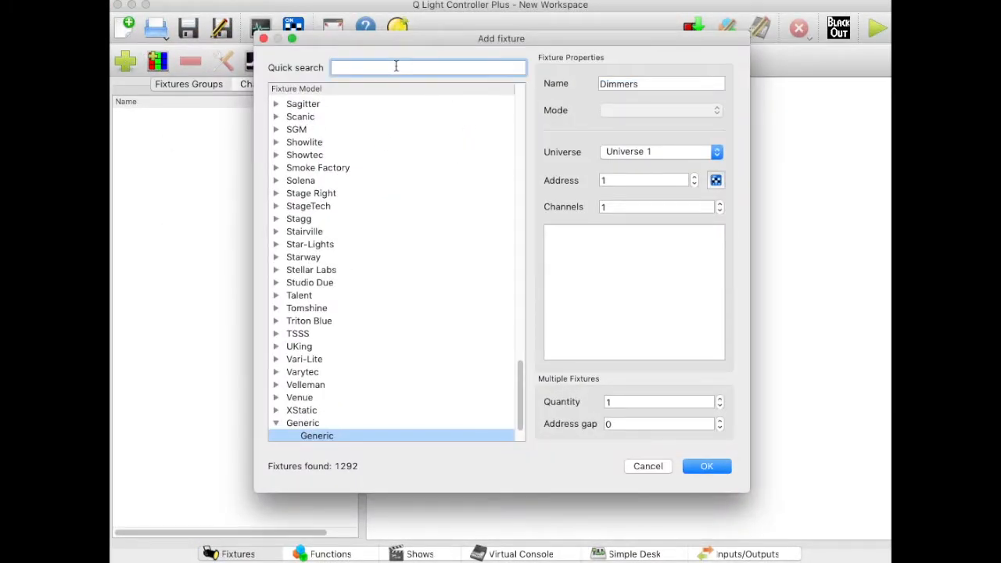
type("fusion")
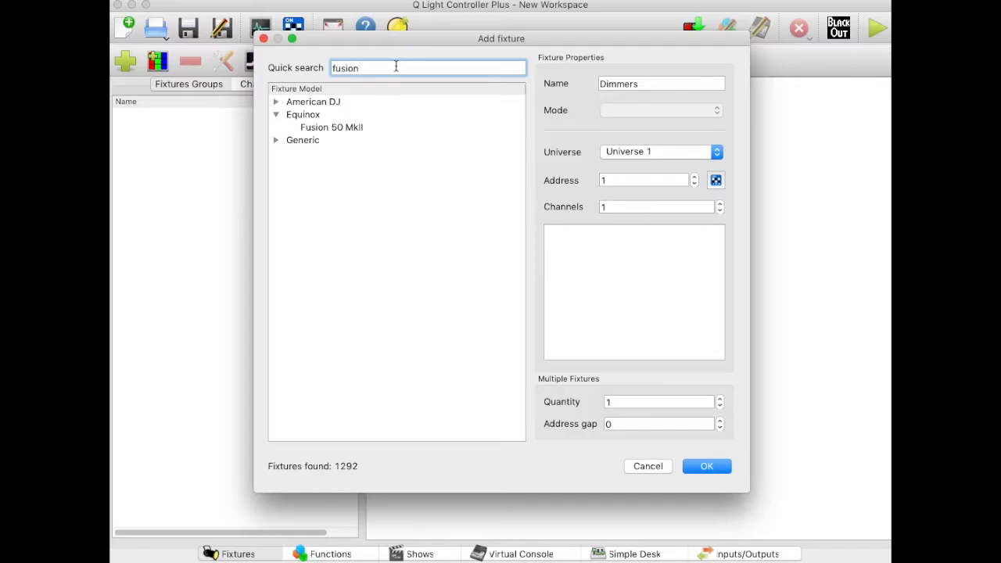
left_click(346, 127)
left_click(687, 110)
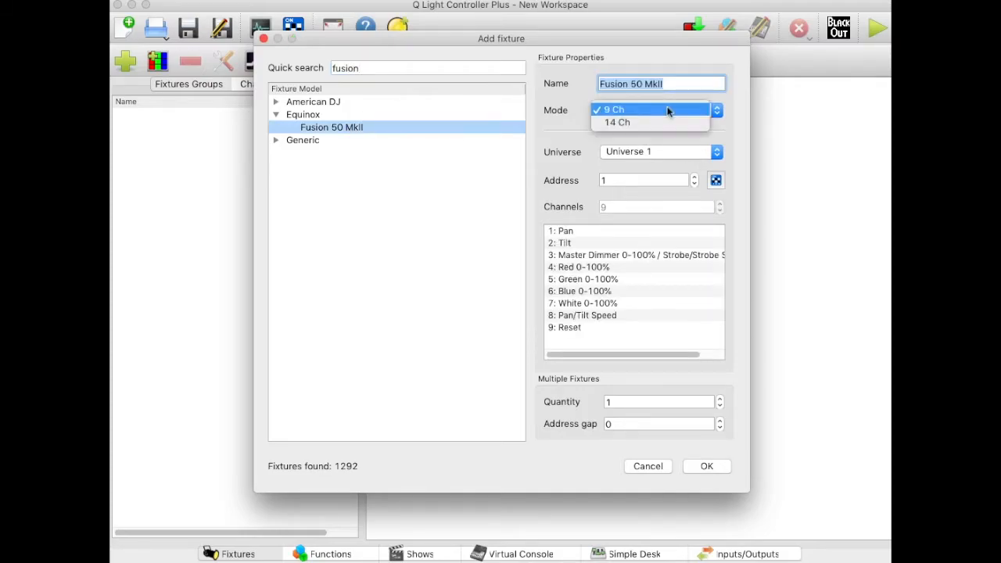
left_click(651, 119)
double_click(614, 180)
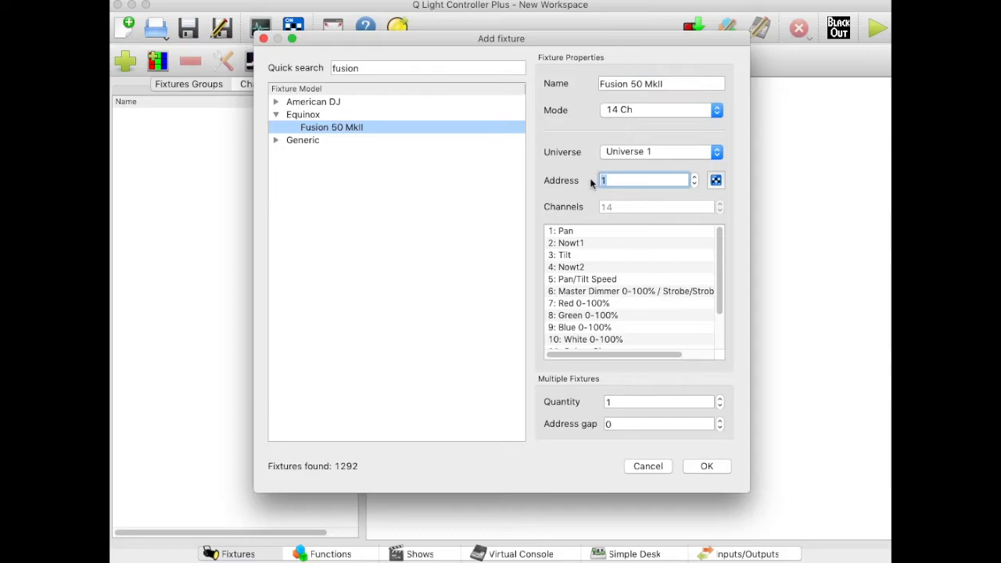
type("99")
left_click(704, 466)
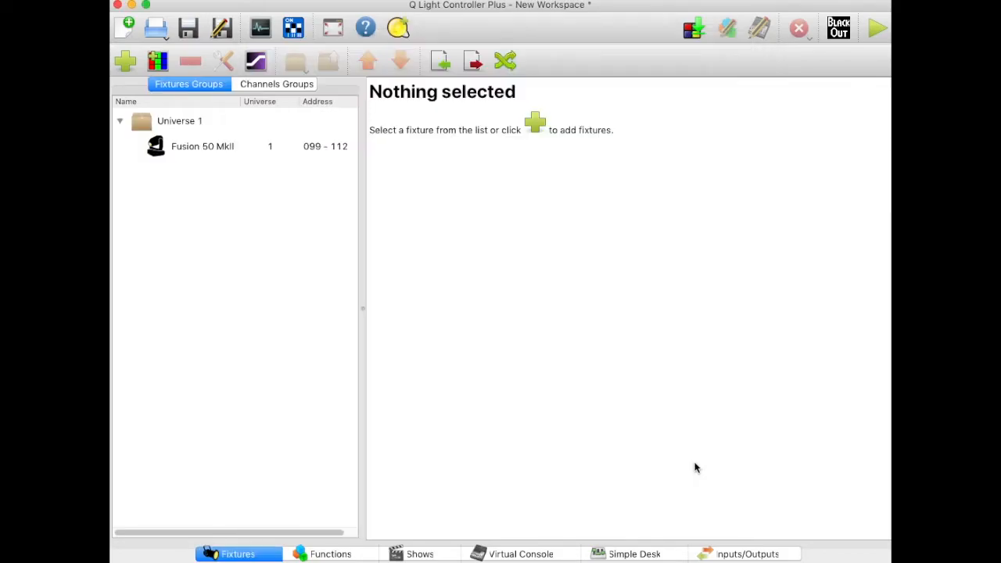
Step: Create a new sequence function and add the Fusion 50 MkII fixture to its scene
left_click(342, 553)
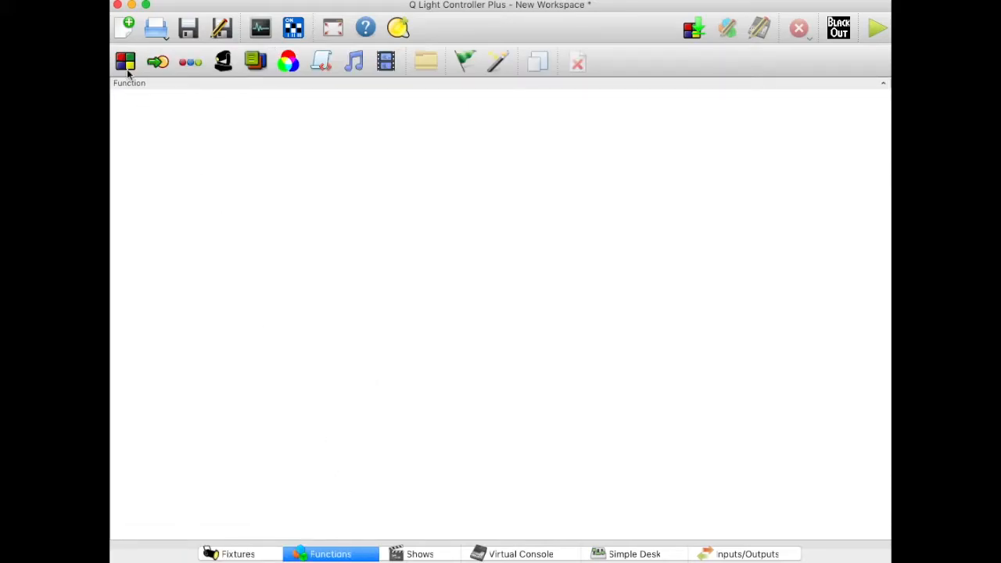
left_click(192, 64)
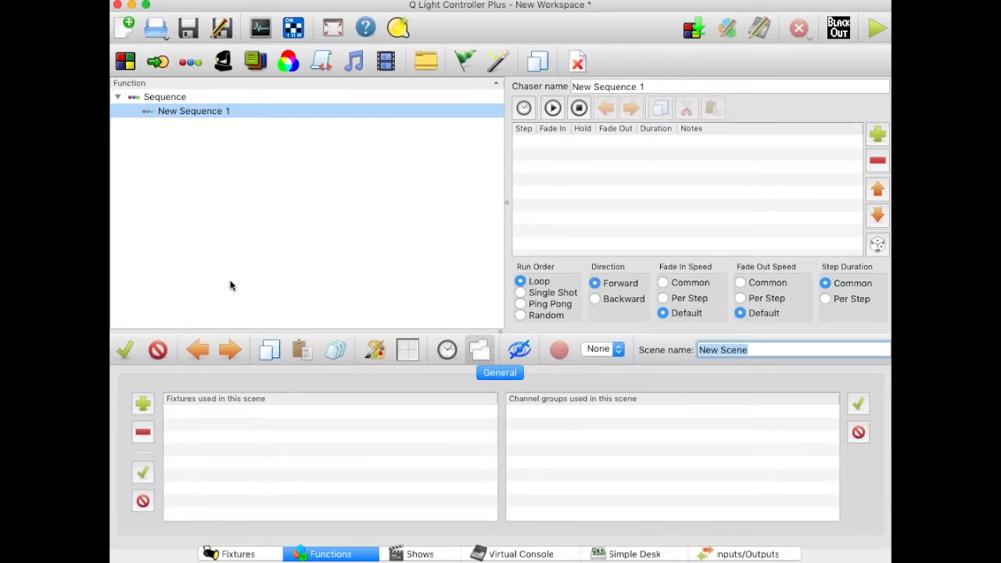
left_click(143, 404)
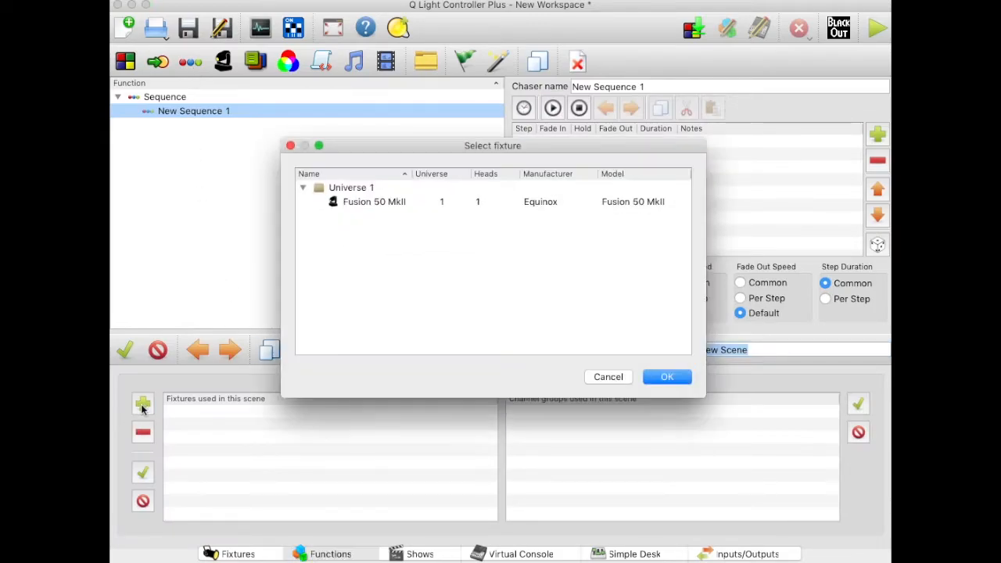
left_click(376, 204)
left_click(667, 378)
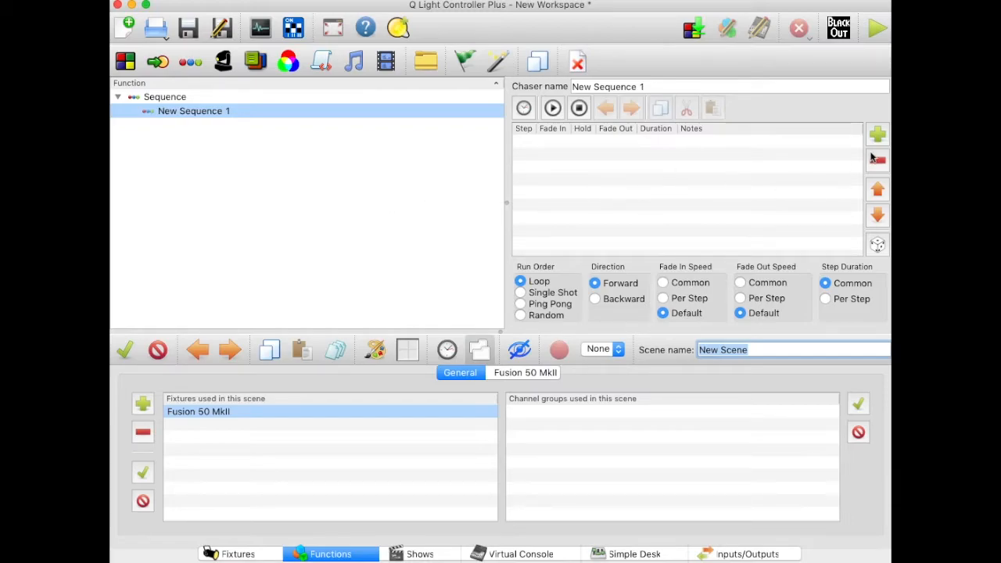
Step: Enable all 14 channels of the Fusion 50 MkII for the sequence's scene
left_click(524, 374)
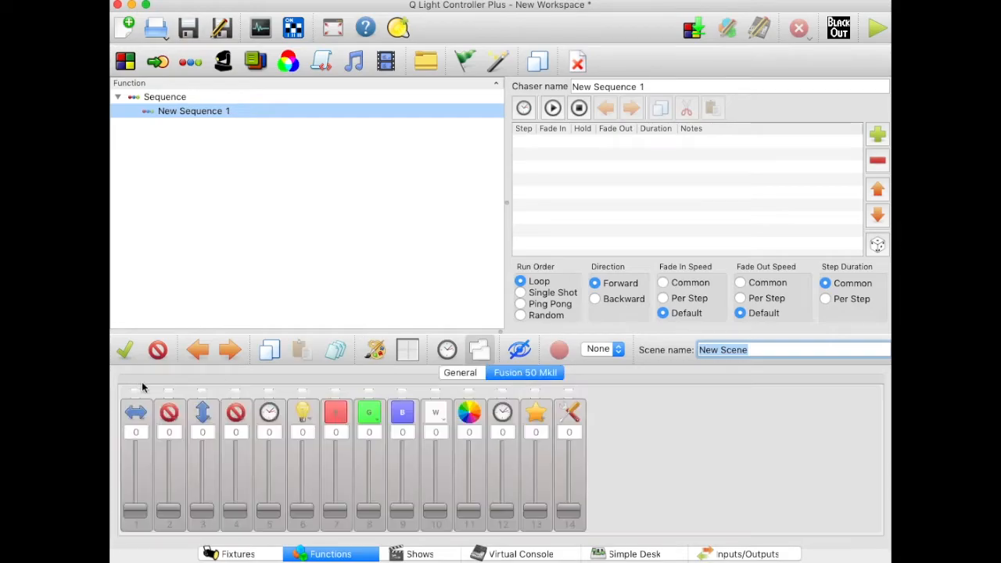
left_click(125, 352)
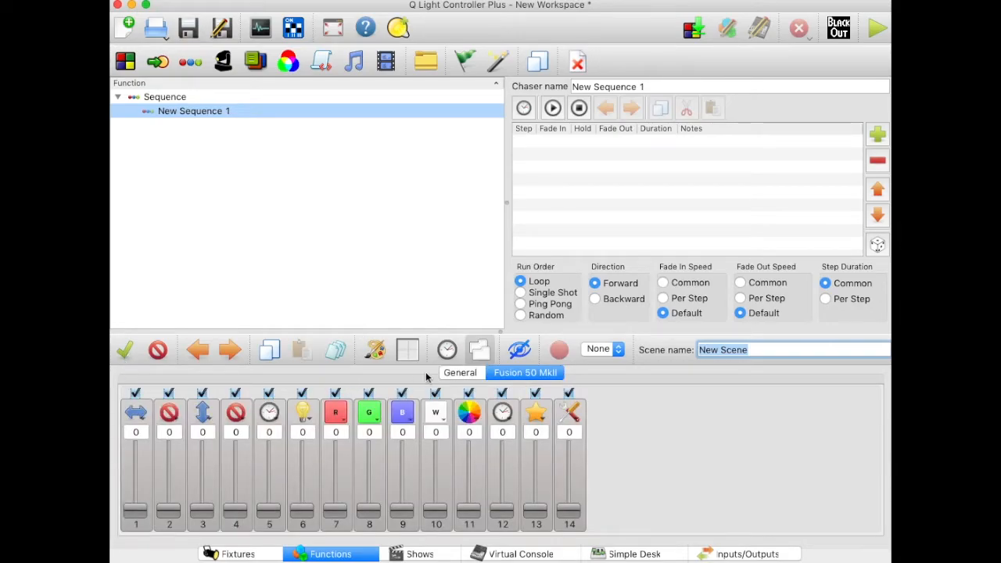
left_click(459, 374)
left_click(530, 375)
Step: Add six steps to the sequence
left_click(876, 135)
left_click(876, 135)
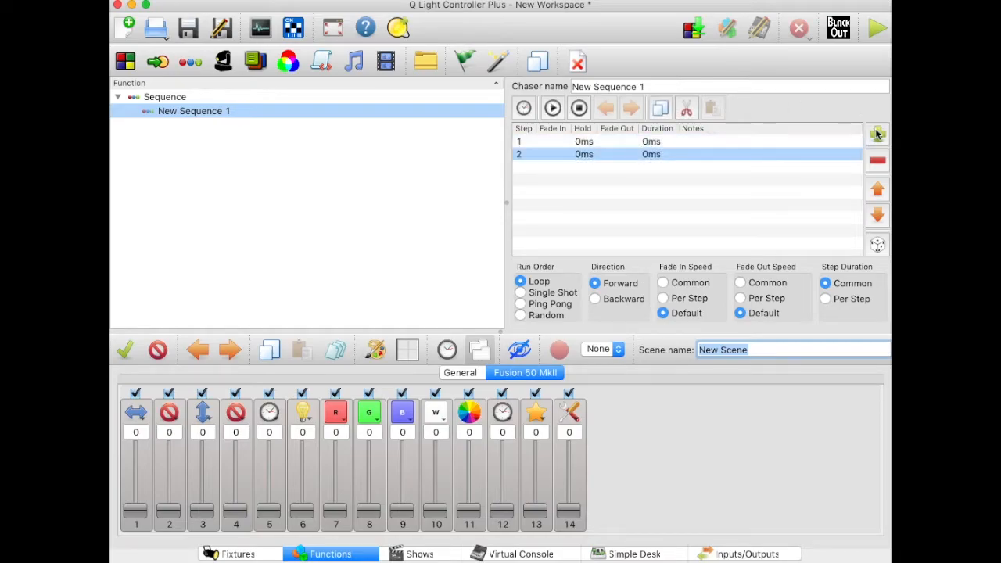
left_click(877, 134)
left_click(876, 134)
left_click(877, 134)
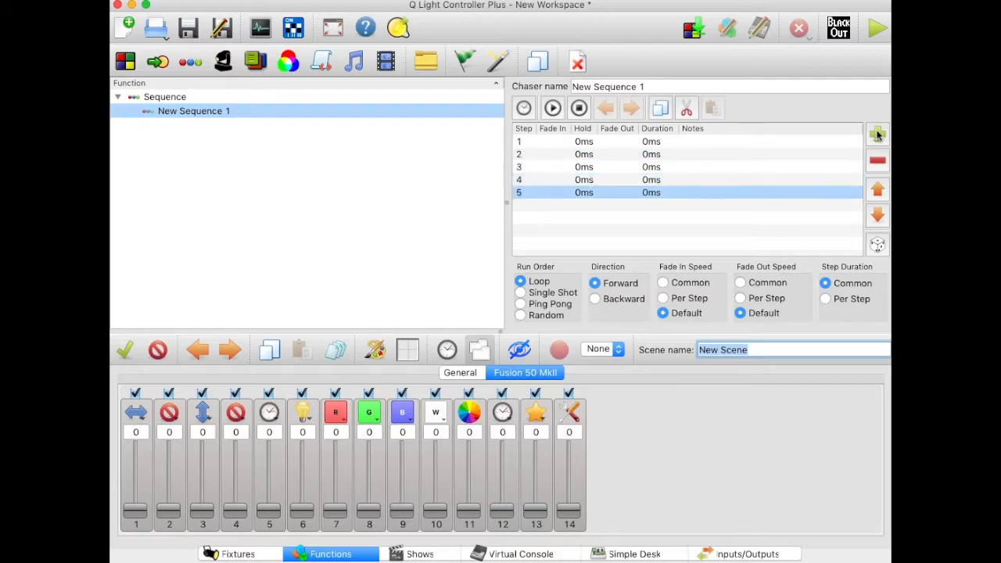
left_click(877, 135)
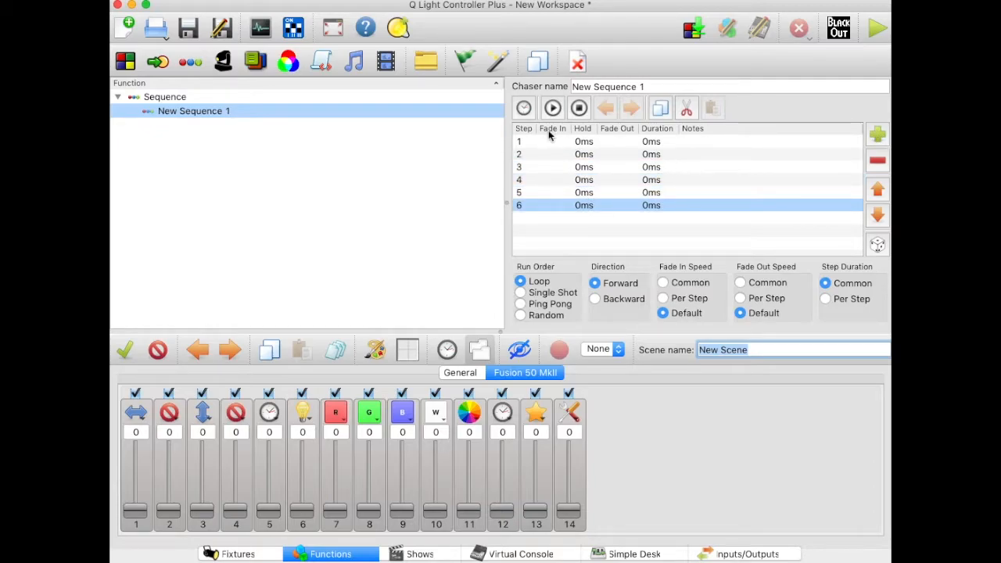
Step: For sequence step 1, set the pan channel to 90 and the tilt channel to 96
left_click(548, 142)
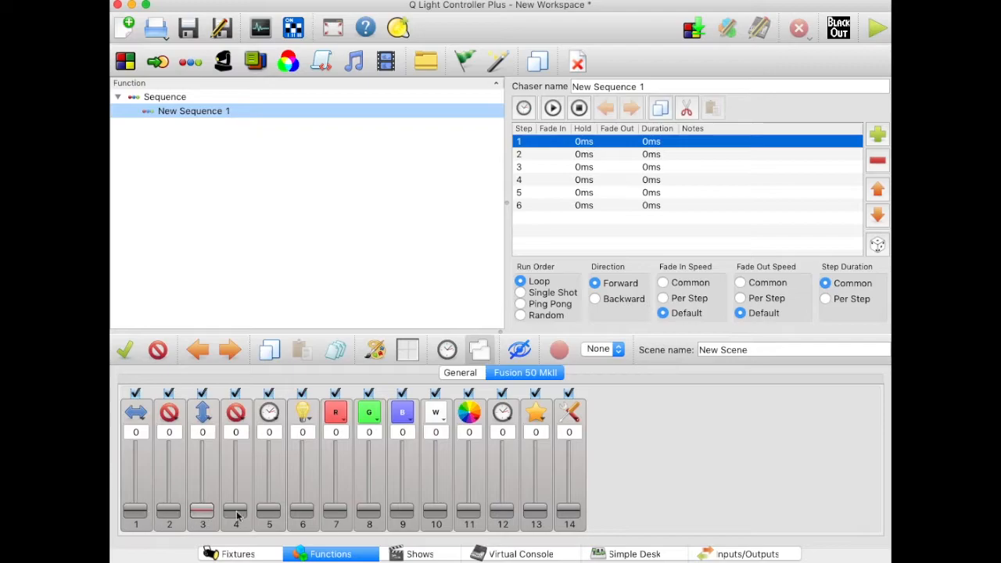
left_click_drag(206, 513, 208, 492)
left_click_drag(135, 513, 140, 488)
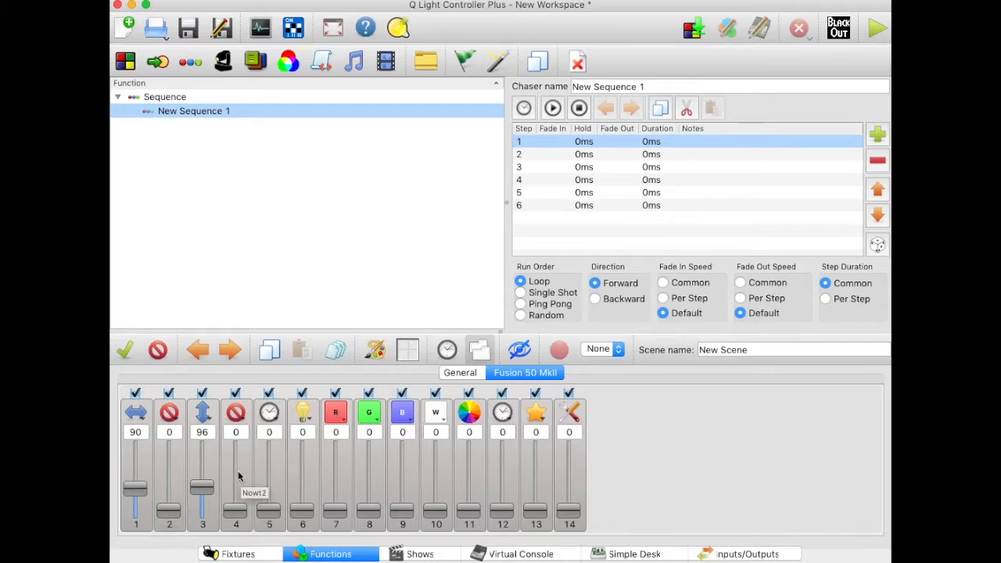
Step: For sequence step 2, set pan to 101, tilt to 96, and the master dimmer and red channels to 255
left_click(584, 155)
left_click_drag(131, 517, 134, 488)
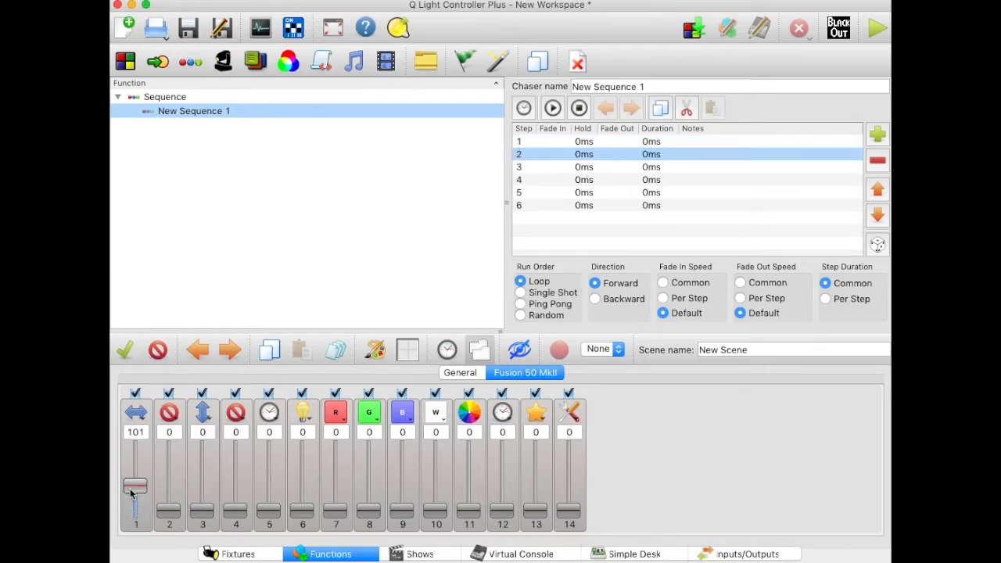
left_click_drag(202, 513, 200, 494)
left_click_drag(304, 513, 302, 447)
left_click_drag(335, 511, 342, 435)
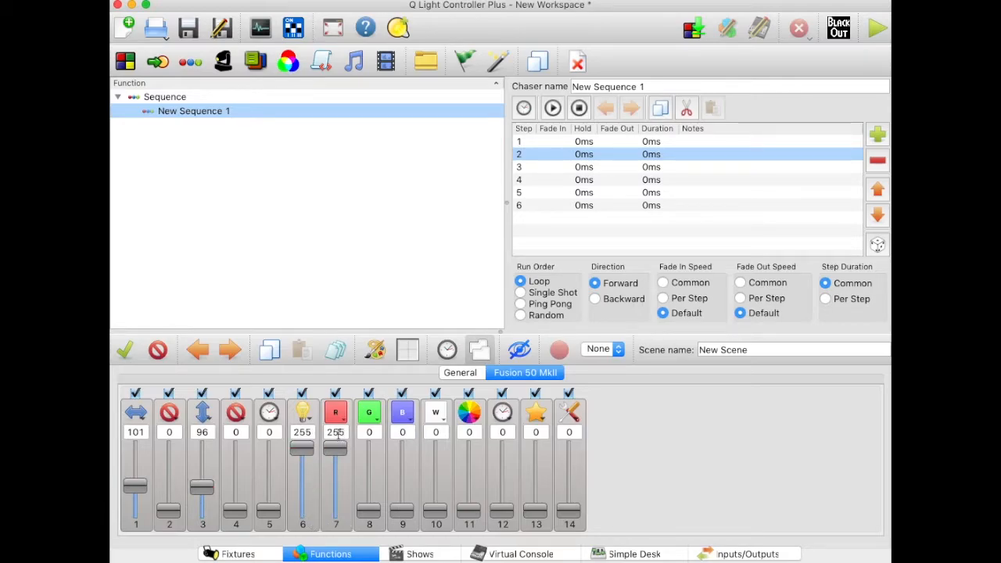
Step: For sequence step 3, set pan and tilt to 194, the master dimmer to 255 and green to 125
left_click(565, 167)
left_click_drag(135, 512, 134, 463)
left_click_drag(202, 510, 202, 463)
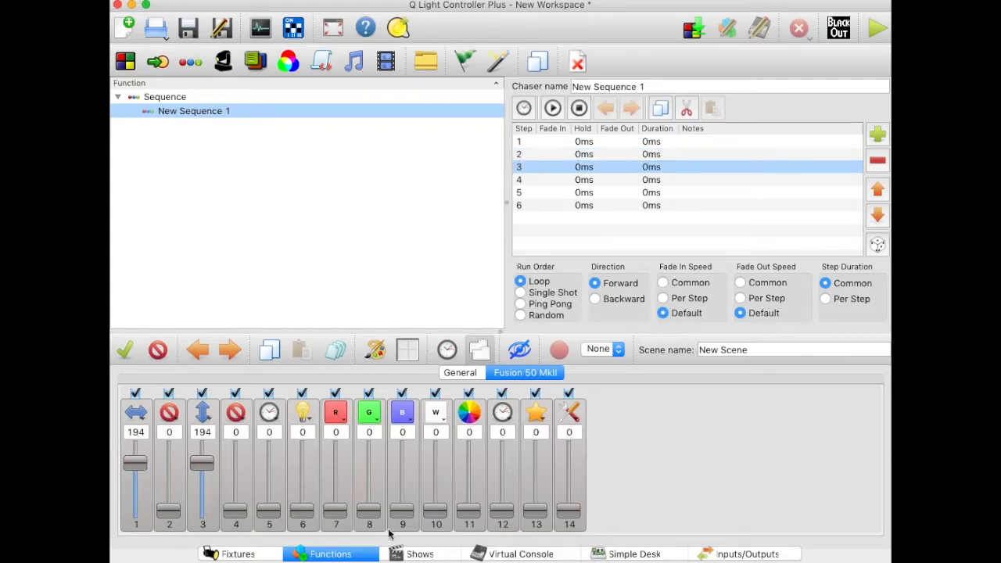
left_click_drag(302, 510, 302, 446)
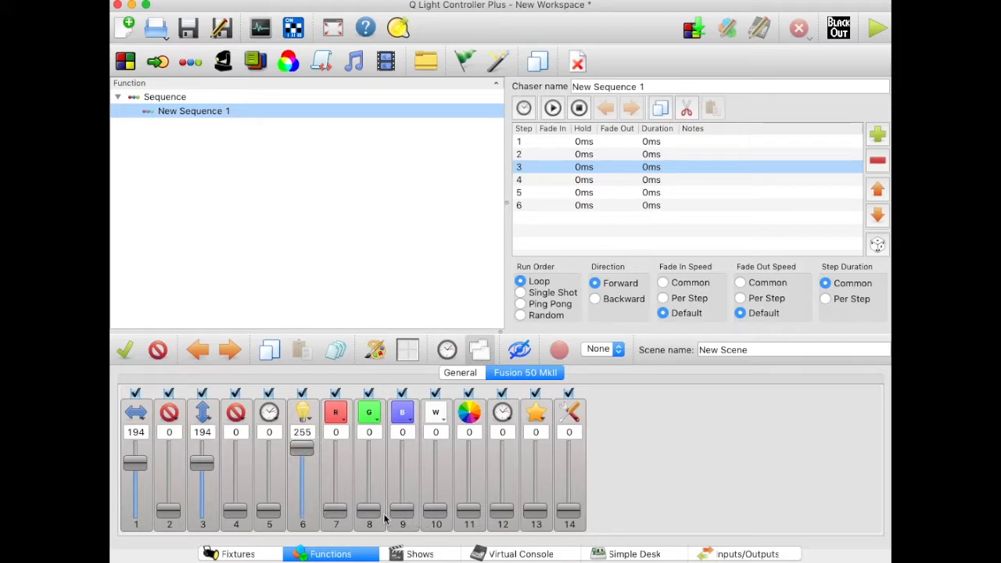
left_click_drag(369, 510, 369, 480)
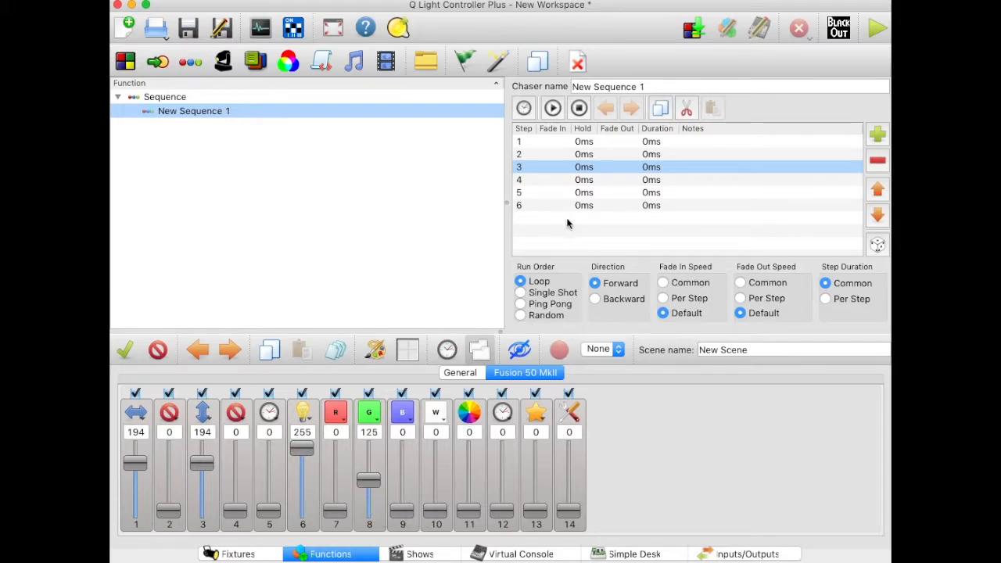
Step: For sequence step 4, set pan to 41, tilt to 217, the master dimmer to 255 and blue to 87
left_click(586, 182)
left_click_drag(148, 513, 205, 464)
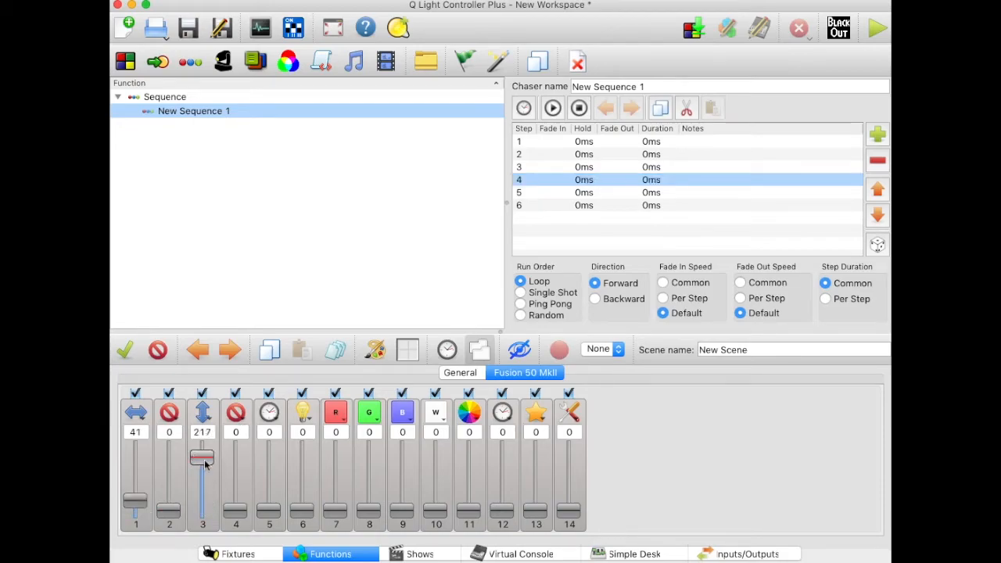
left_click_drag(302, 510, 302, 446)
left_click_drag(406, 516, 403, 490)
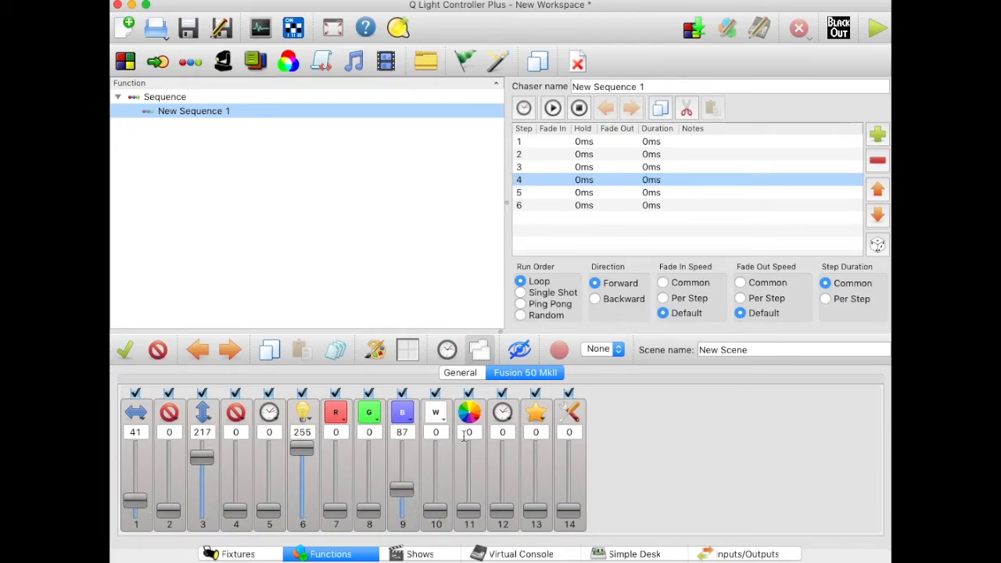
Step: For sequence step 5, set pan, master dimmer, red, green and blue to 255, and tilt to 12
left_click(584, 194)
left_click_drag(135, 510, 135, 447)
left_click_drag(200, 511, 201, 507)
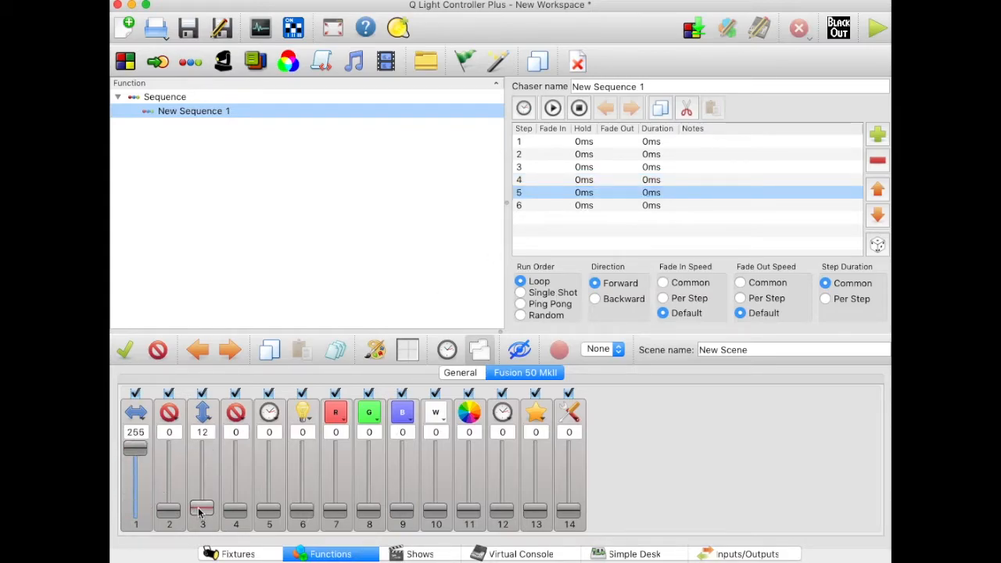
left_click_drag(301, 509, 302, 448)
left_click_drag(334, 510, 334, 448)
left_click_drag(368, 510, 368, 448)
left_click_drag(402, 510, 401, 448)
Step: Review the channel values stored in each of the six sequence steps
left_click(582, 205)
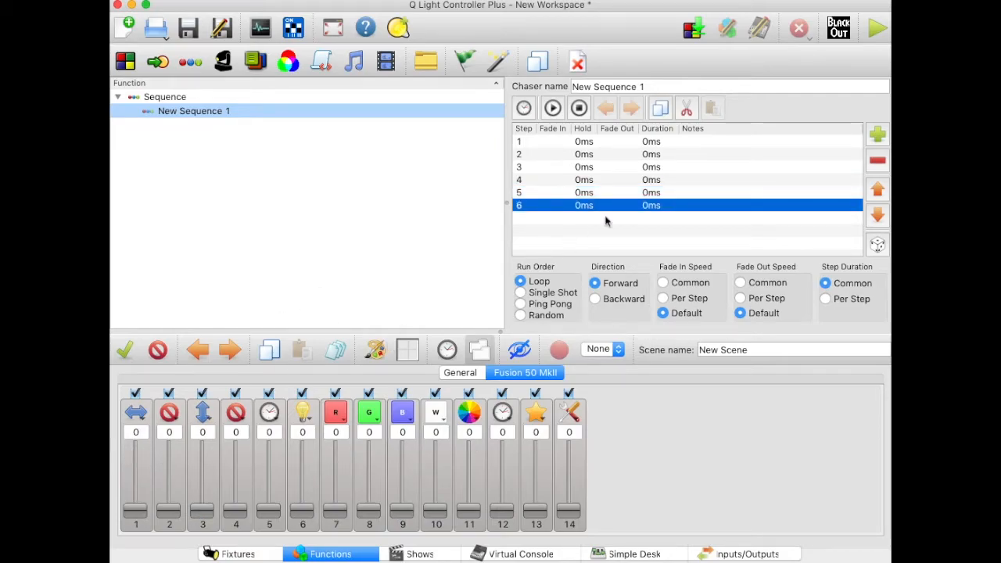
left_click(585, 143)
left_click(587, 155)
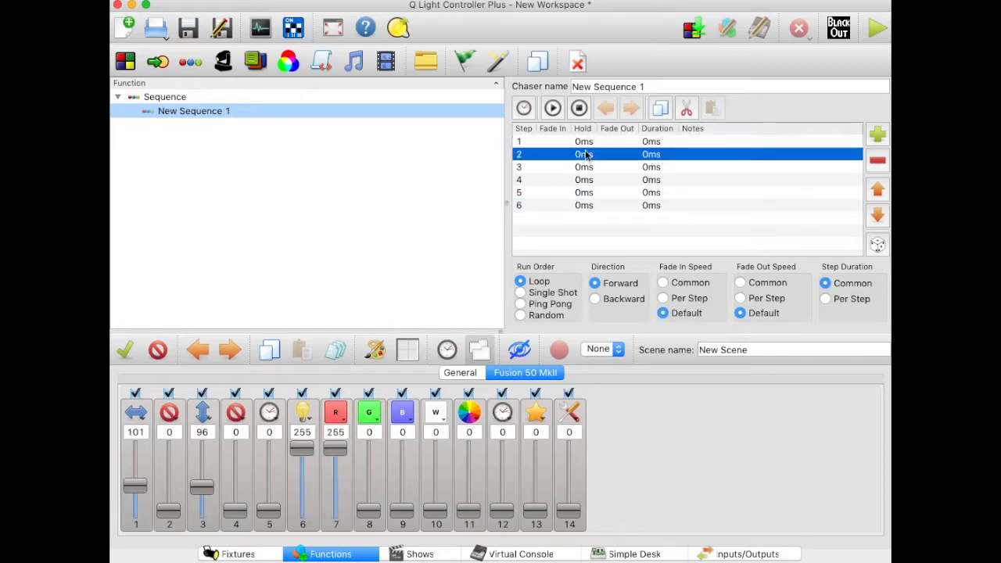
left_click(587, 168)
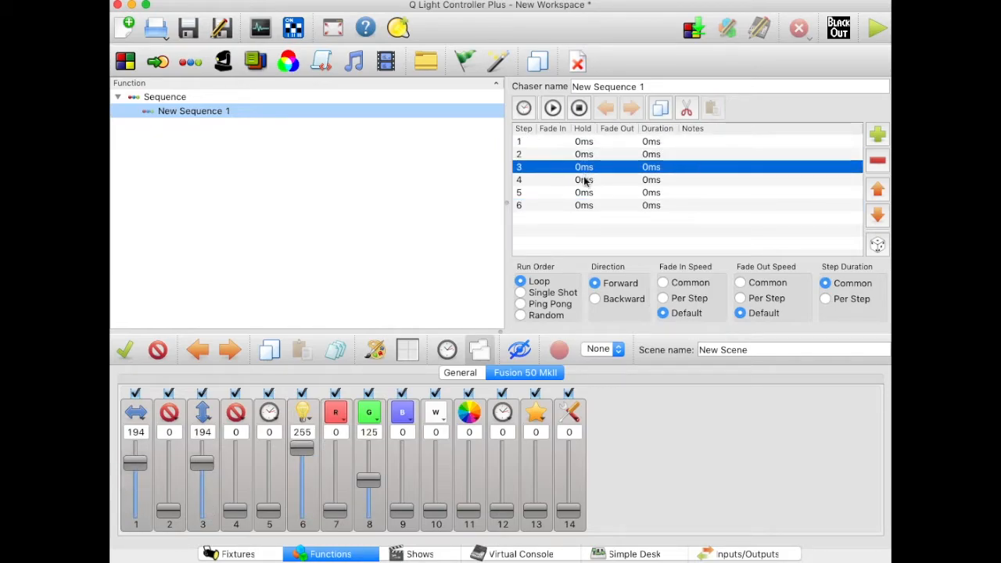
left_click(584, 180)
left_click(582, 193)
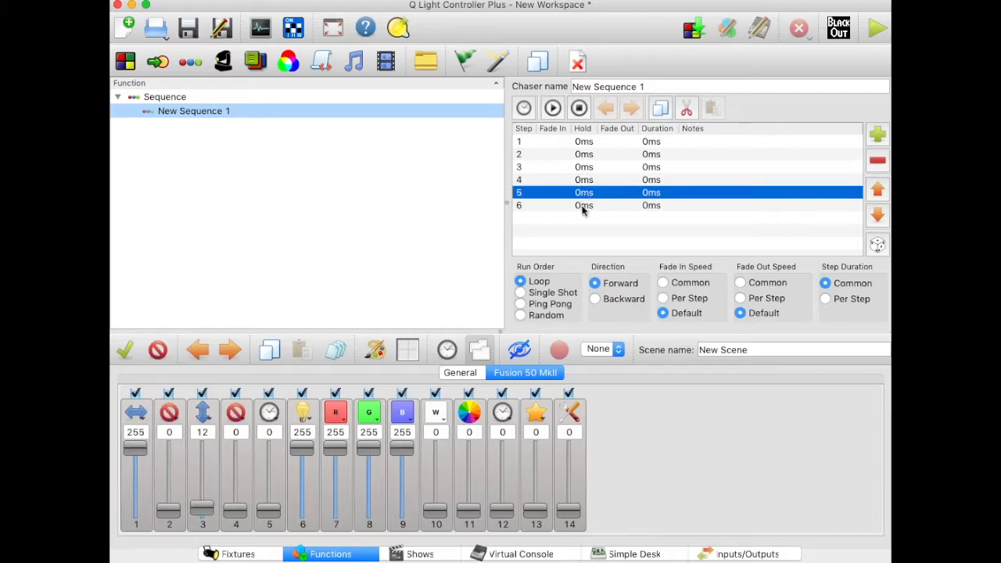
left_click(582, 206)
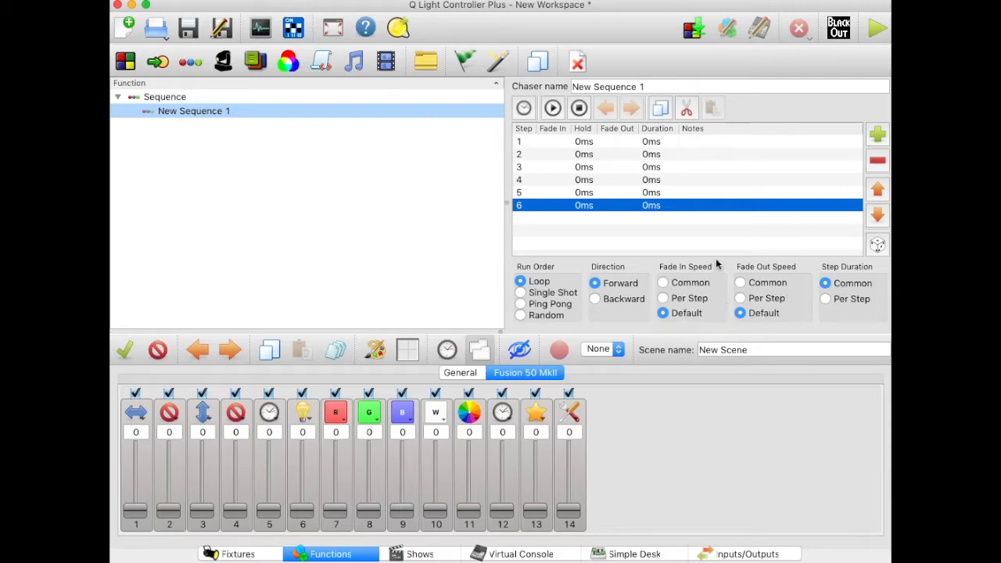
Step: Set the common hold time of the sequence steps to 1000 ms
double_click(585, 143)
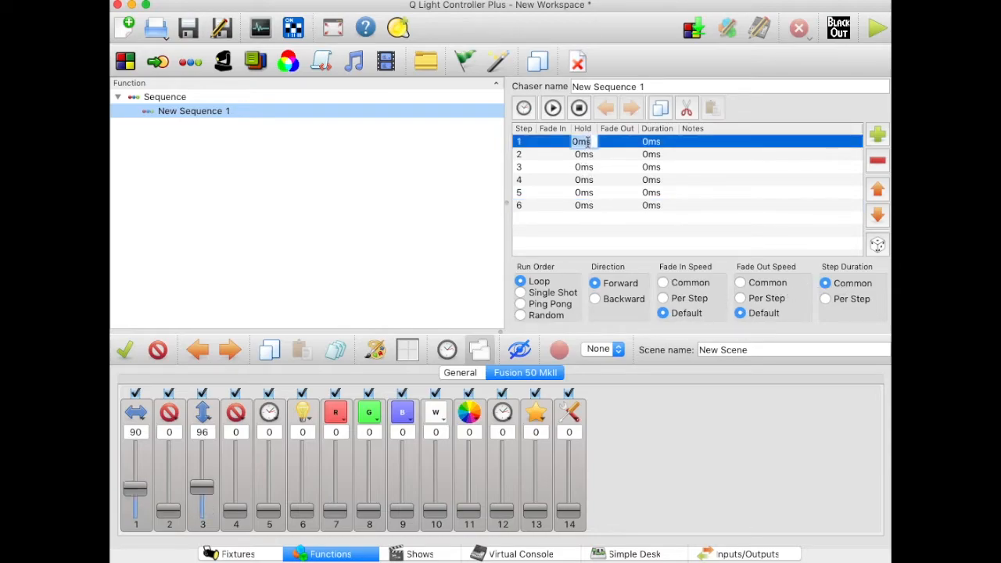
type("1000")
key("Return")
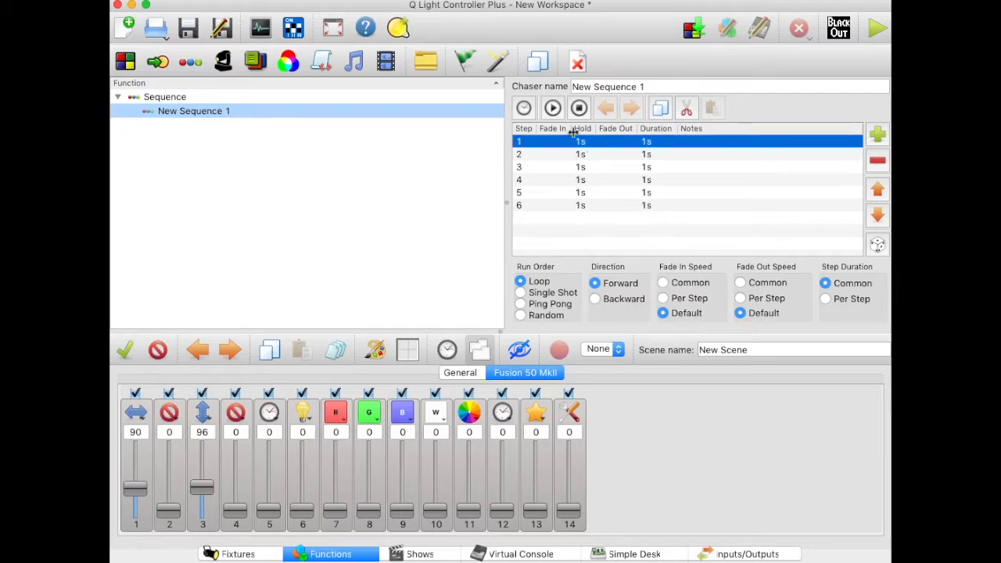
Step: Show the sequence's speed dials and set both the fade in and fade out speeds to Per Step
left_click(524, 108)
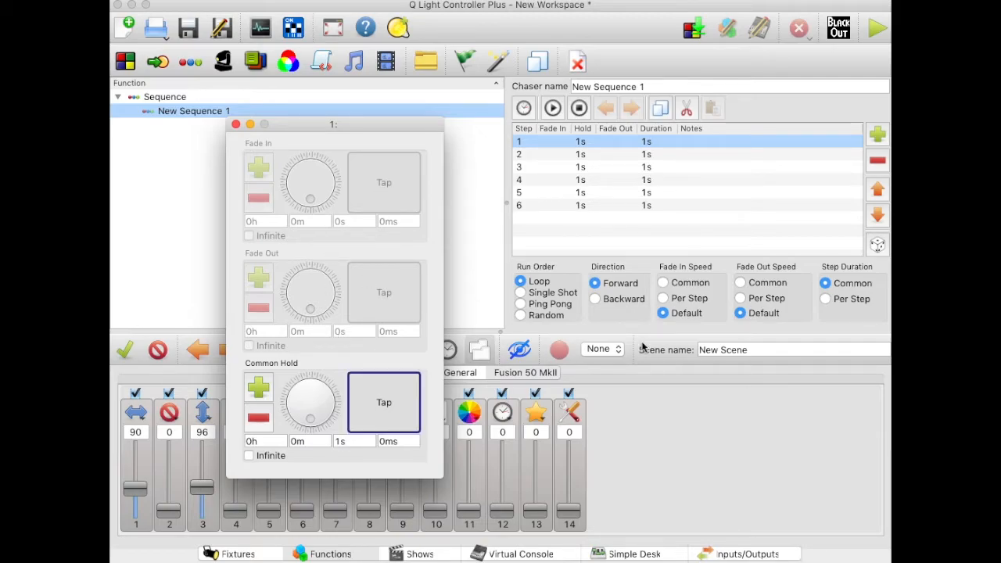
left_click(663, 297)
left_click(740, 299)
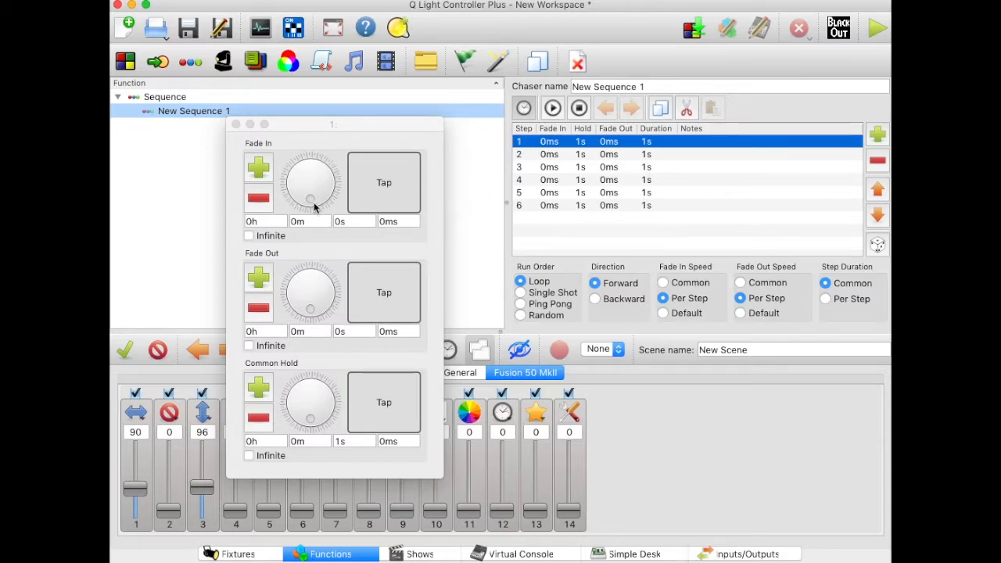
Step: Set both the fade in and fade out times of sequence step 1 to 500 ms
left_click(338, 222)
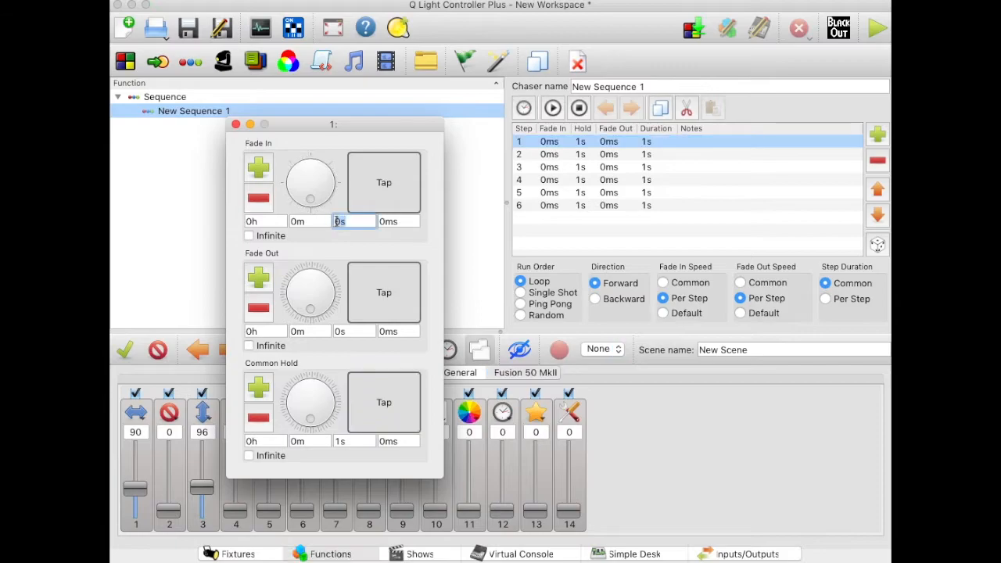
left_click(413, 221)
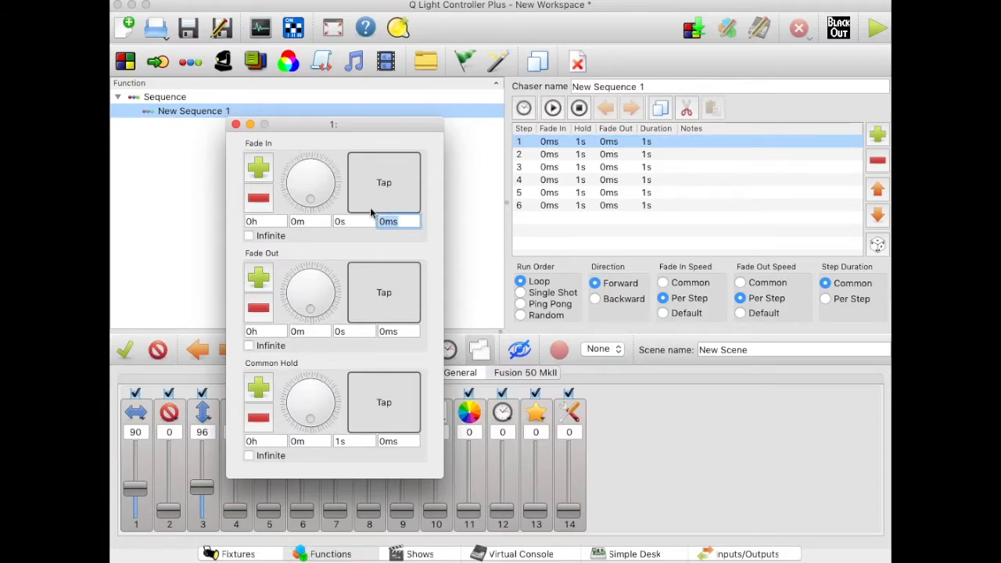
type("500")
key("Return")
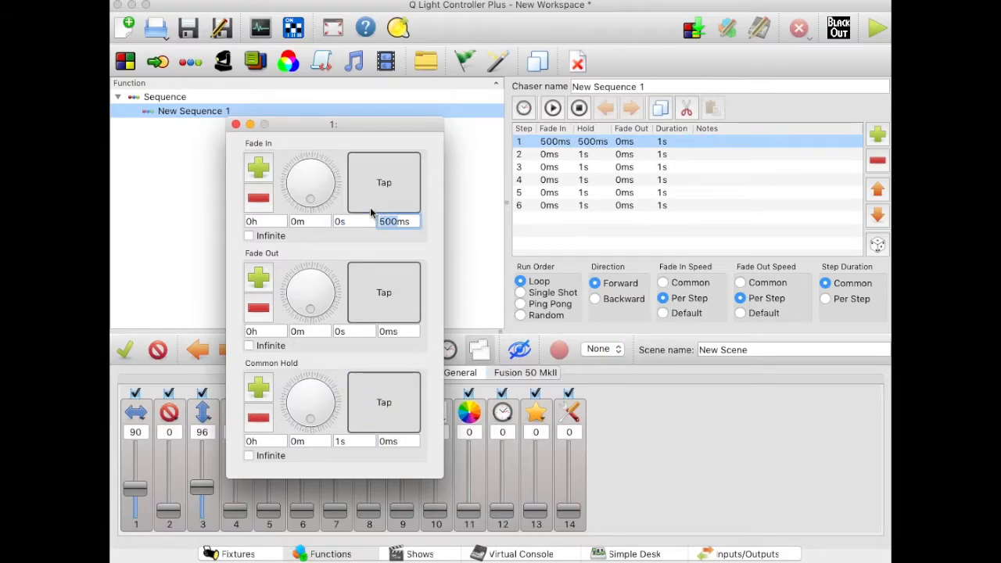
left_click(403, 331)
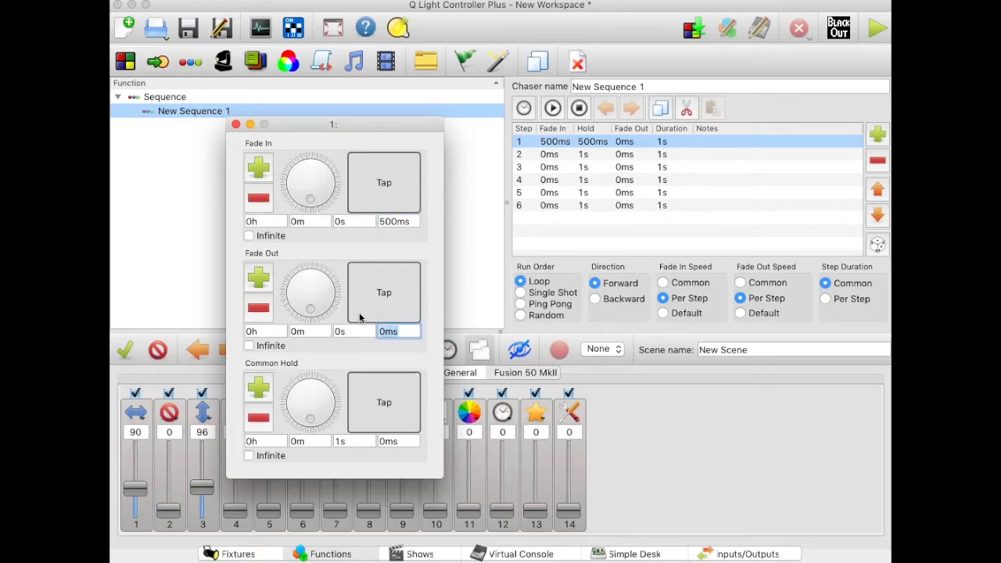
type("500")
key("Return")
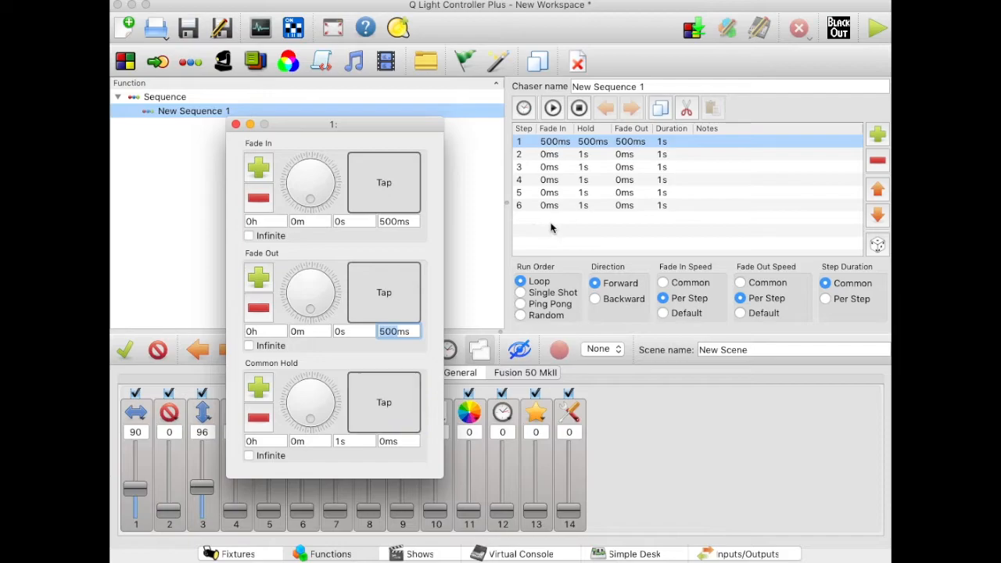
Step: Set the fade in of sequence step 2 to 250 ms and the fade out of step 3 to 600 ms
double_click(550, 155)
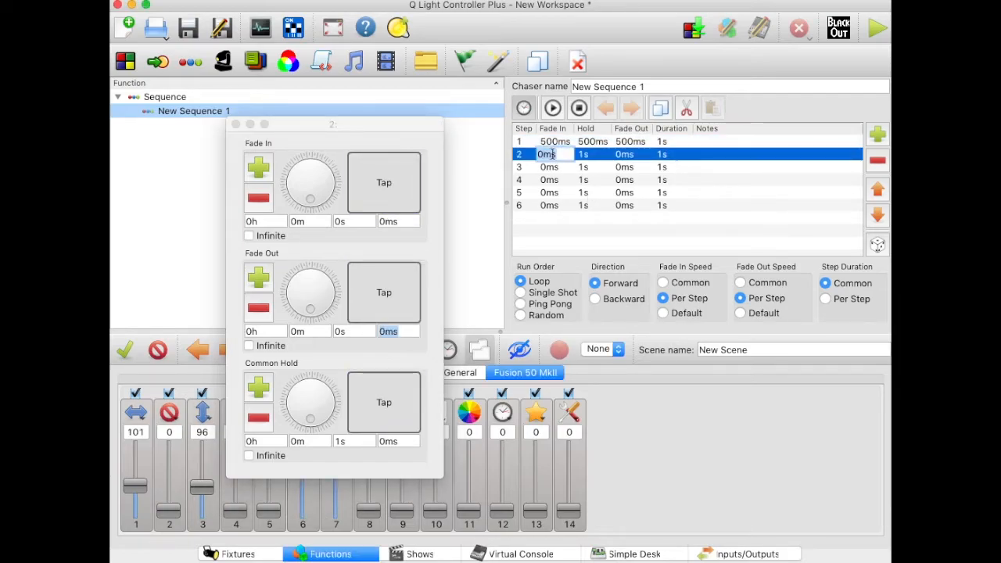
type("250")
key("Return")
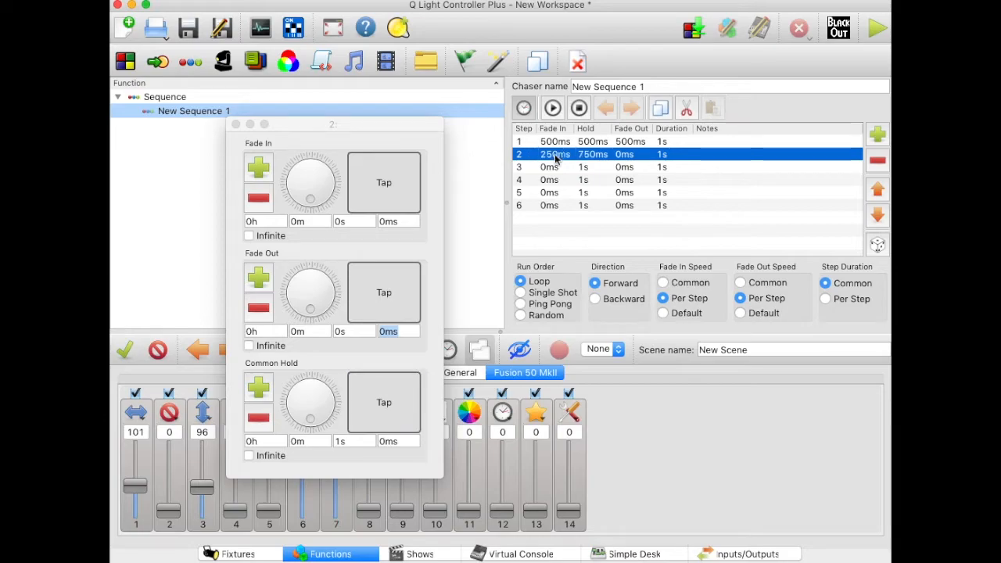
double_click(621, 167)
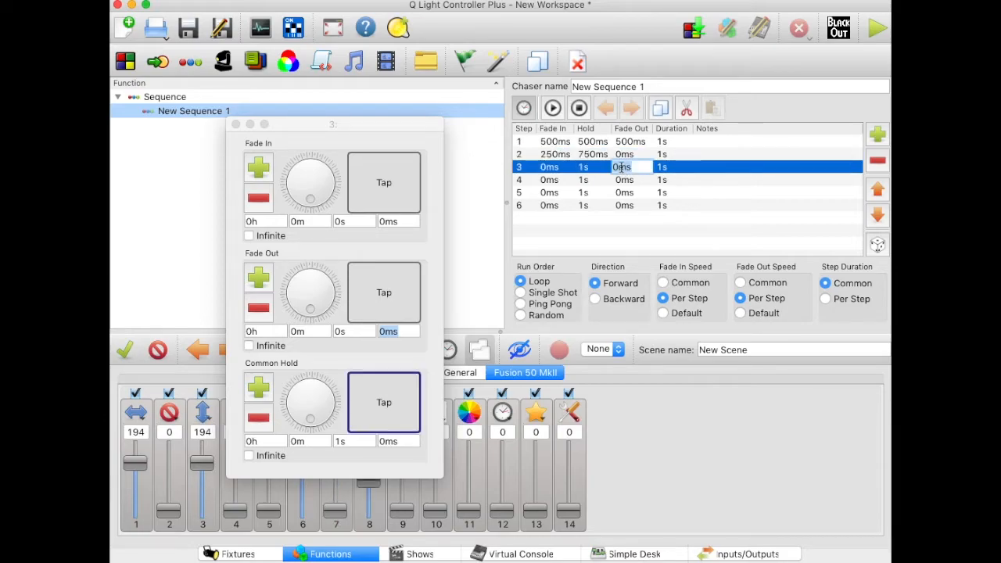
type("600")
key("Return")
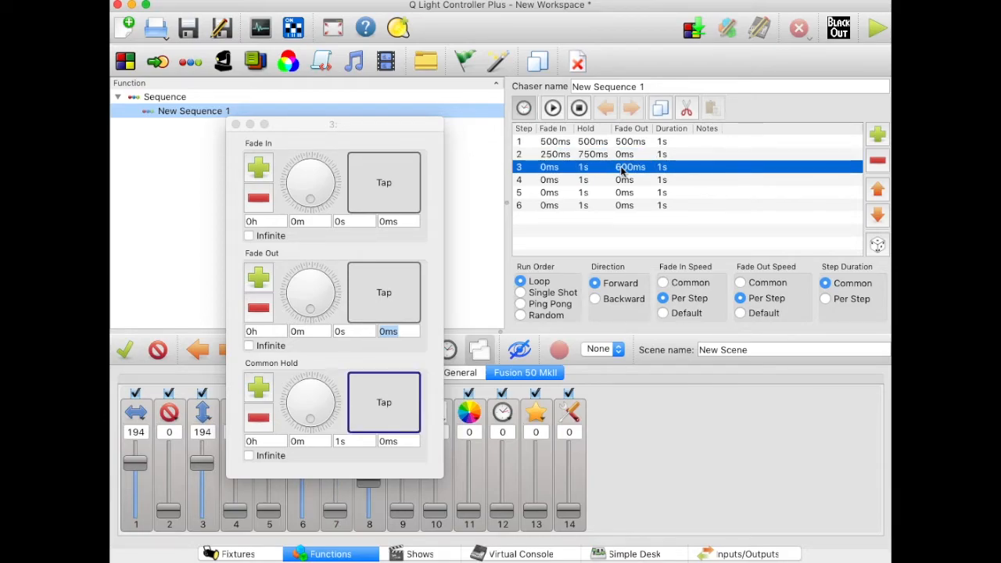
Step: Use tap tempo on sequence step 4 to set its fade in to about 537 ms and fade out to about 506 ms
left_click(560, 182)
left_click(394, 182)
left_click(394, 182)
left_click(394, 181)
left_click(393, 182)
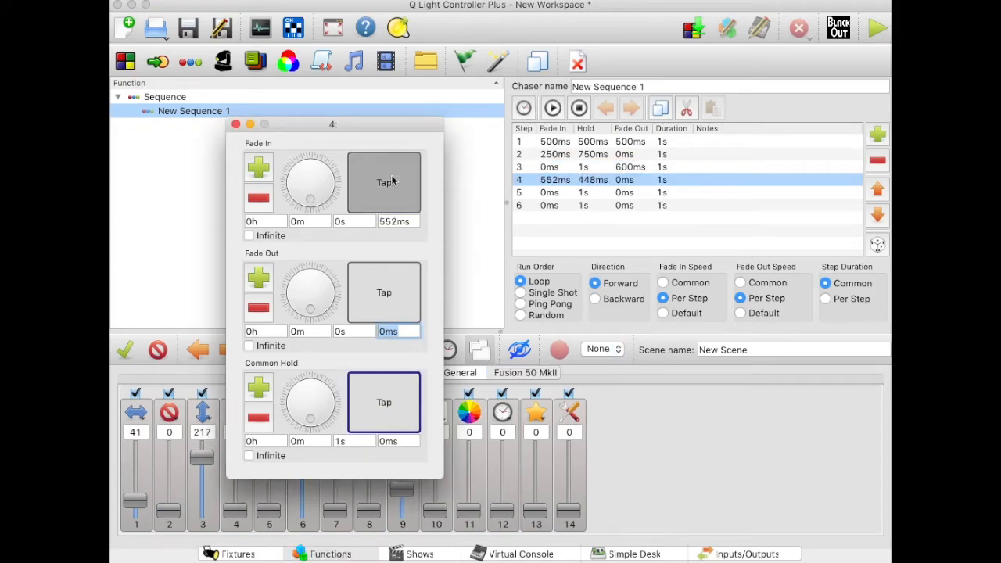
left_click(394, 181)
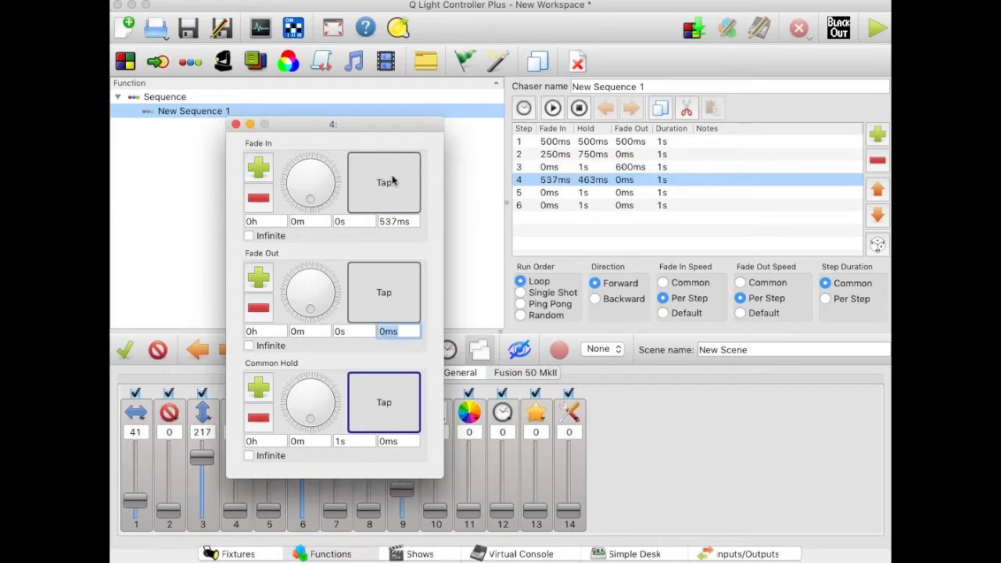
left_click(621, 186)
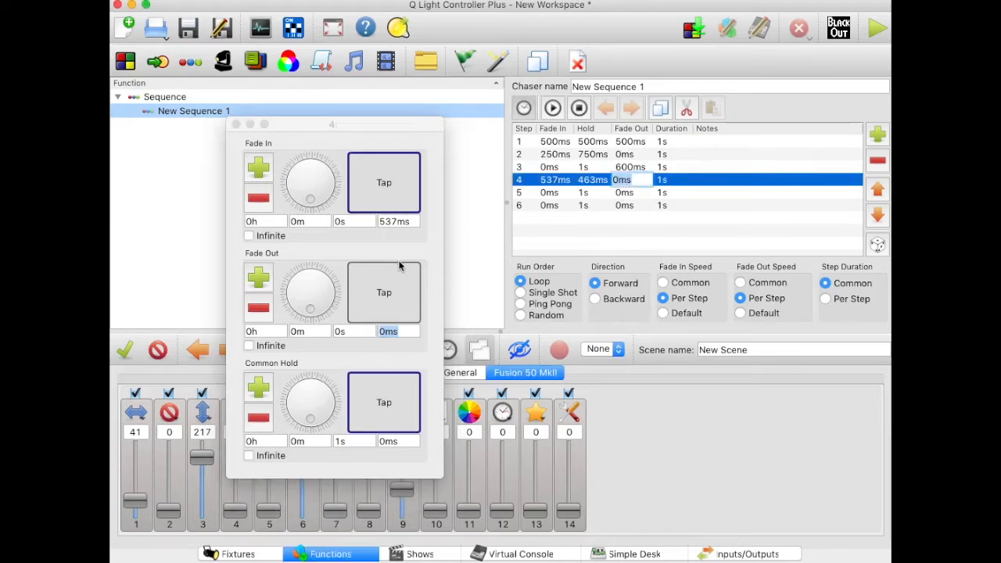
left_click(383, 283)
left_click(384, 283)
left_click(383, 283)
left_click(383, 285)
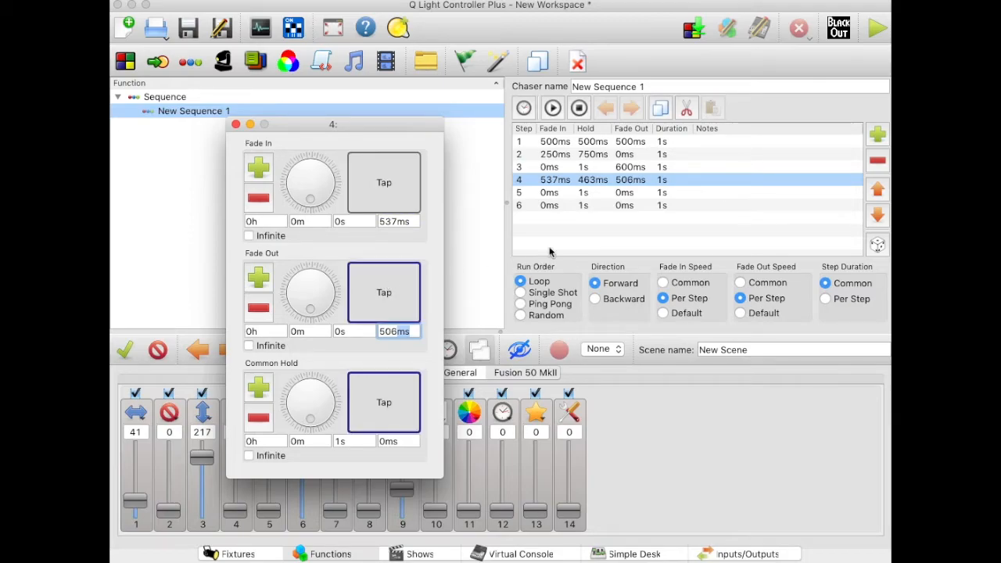
Step: Set the fade in of sequence step 5 to 1 s and its fade out to 1000 ms
left_click(552, 195)
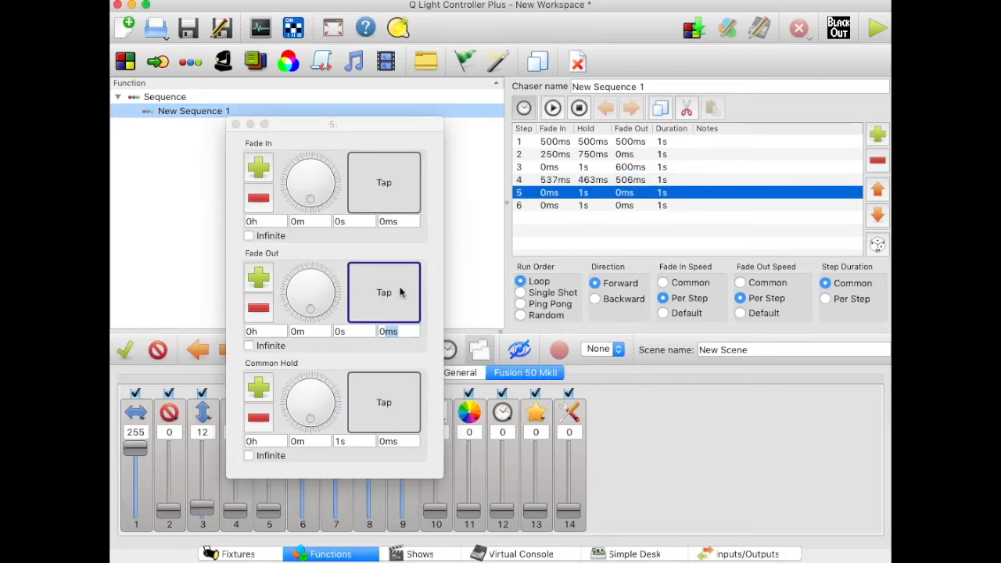
key("Return")
left_click(549, 197)
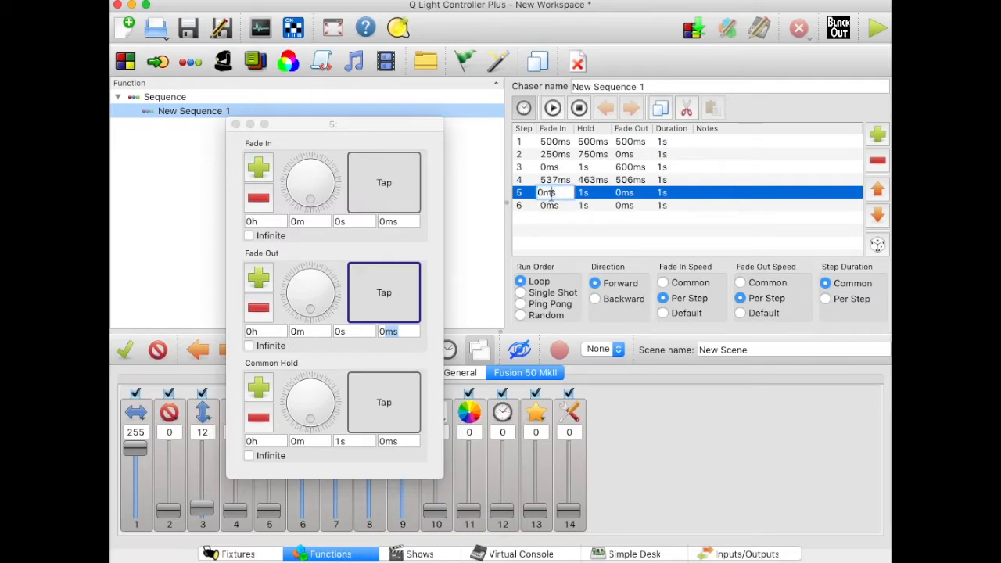
left_click_drag(557, 196, 538, 196)
type("1s")
key("Return")
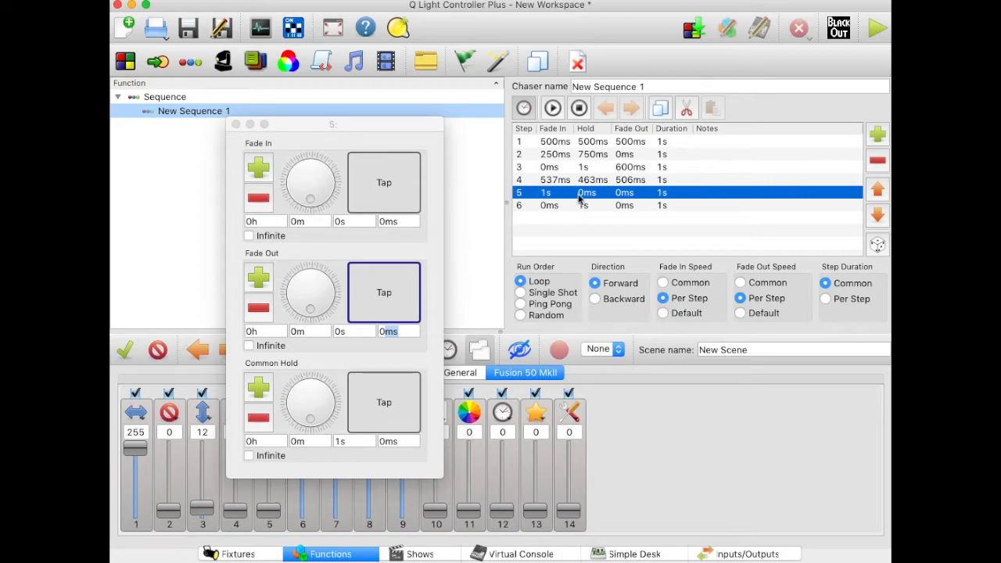
double_click(628, 196)
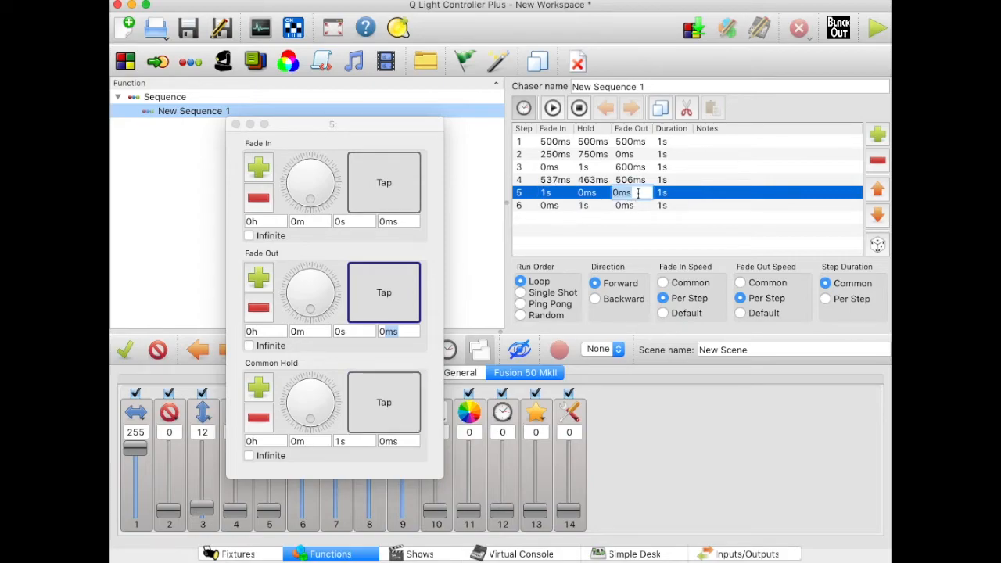
type("1000")
key("Return")
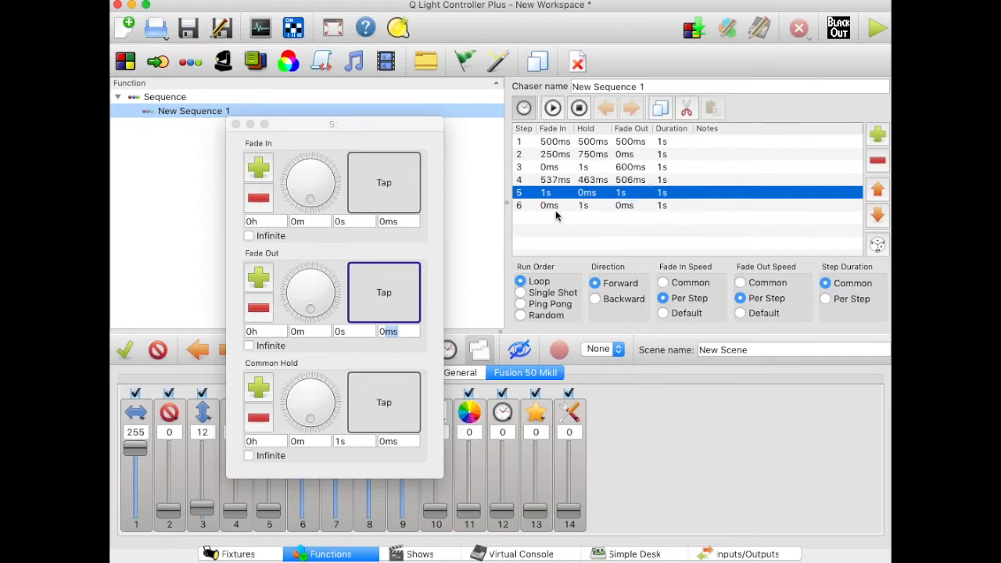
Step: Close the speed dials and preview New Sequence 1, stopping playback after watching several steps
left_click(236, 124)
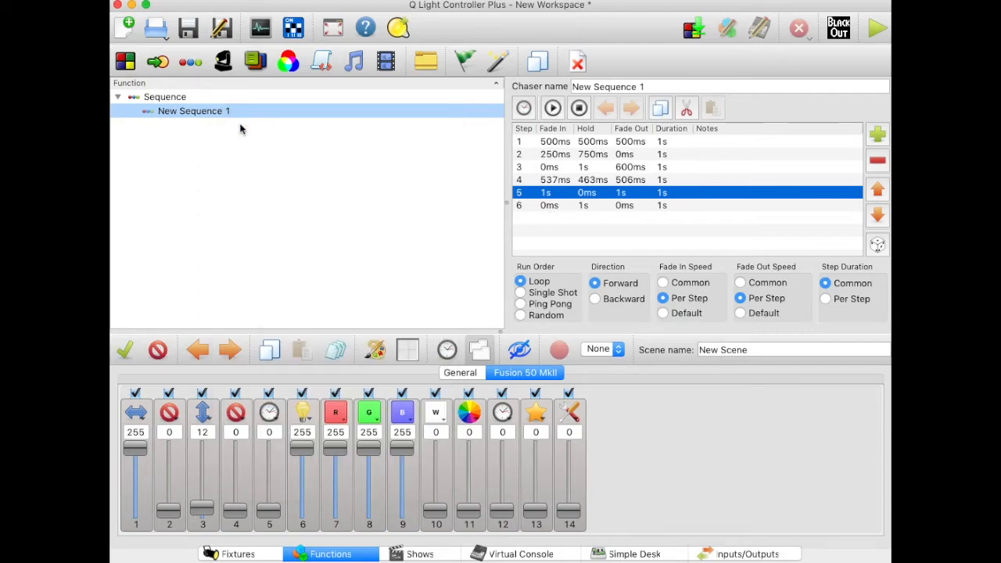
left_click(553, 109)
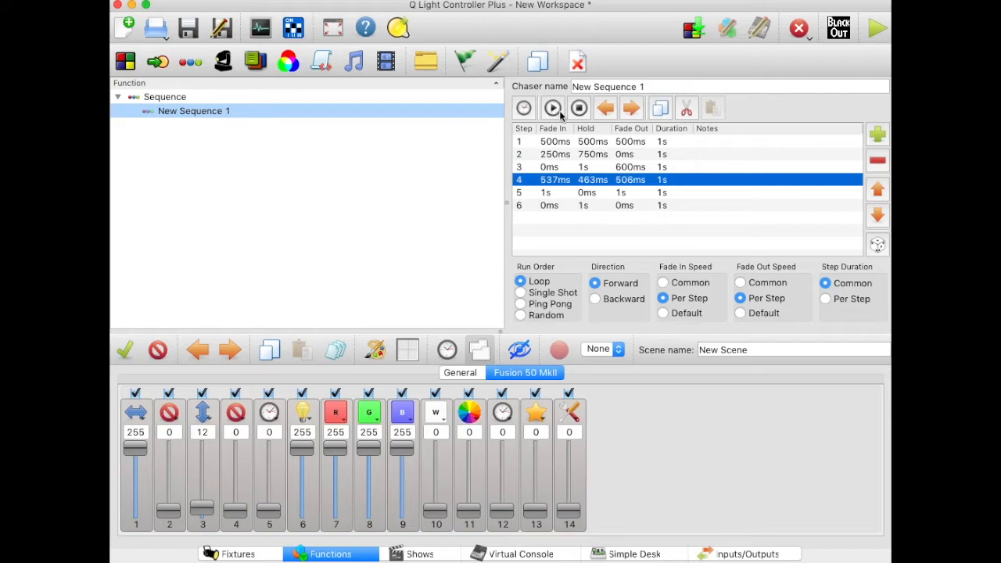
left_click(579, 109)
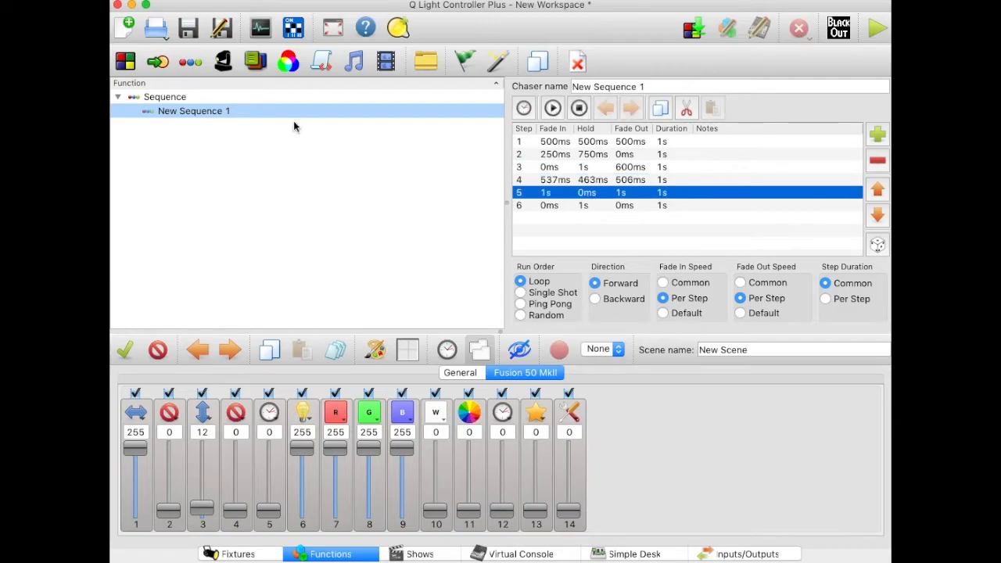
Step: Open the workspace All lights max channels.qxw from the QLC SHOWS folder without saving the current workspace
left_click(157, 30)
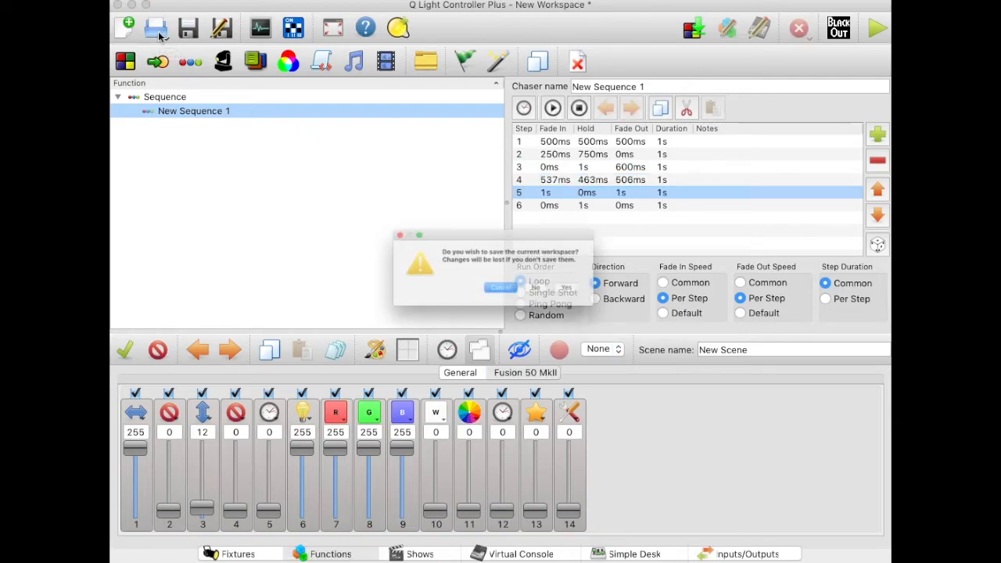
left_click(553, 297)
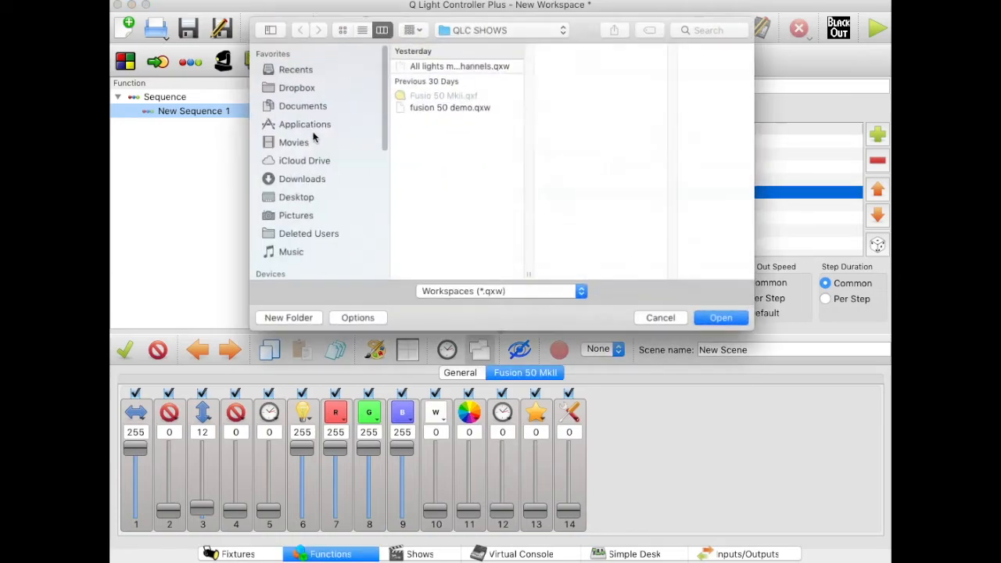
left_click(442, 68)
left_click(718, 324)
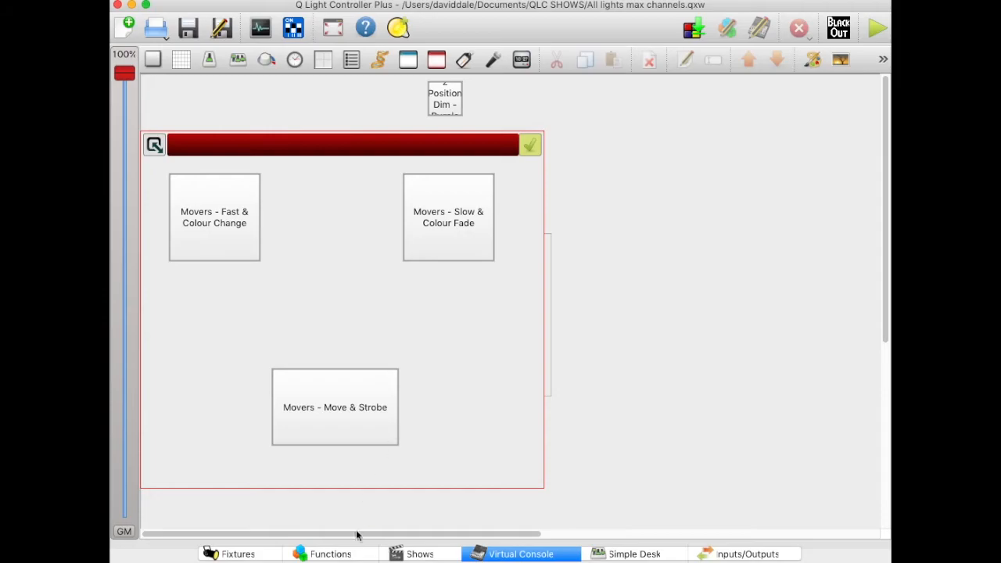
Step: Open the sequence Movers 2 Position Dim Fast - Blue among the workspace's functions and preview it, stopping playback at the end
left_click(331, 554)
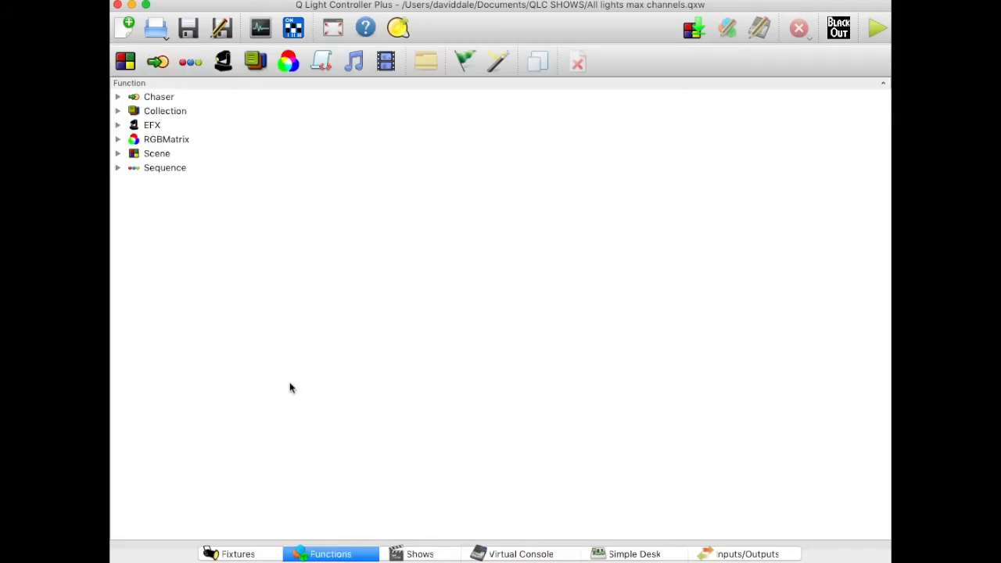
left_click(118, 168)
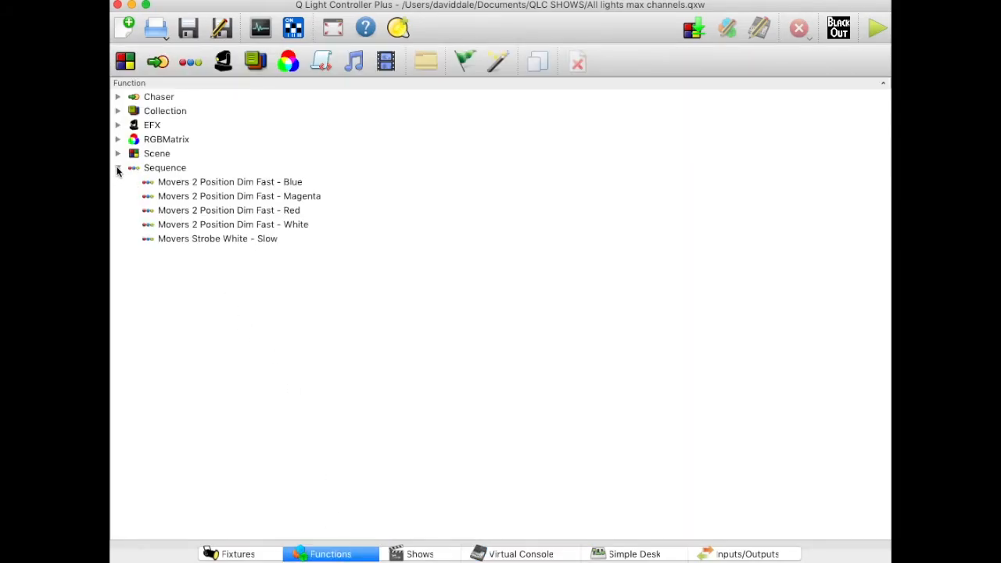
left_click(218, 183)
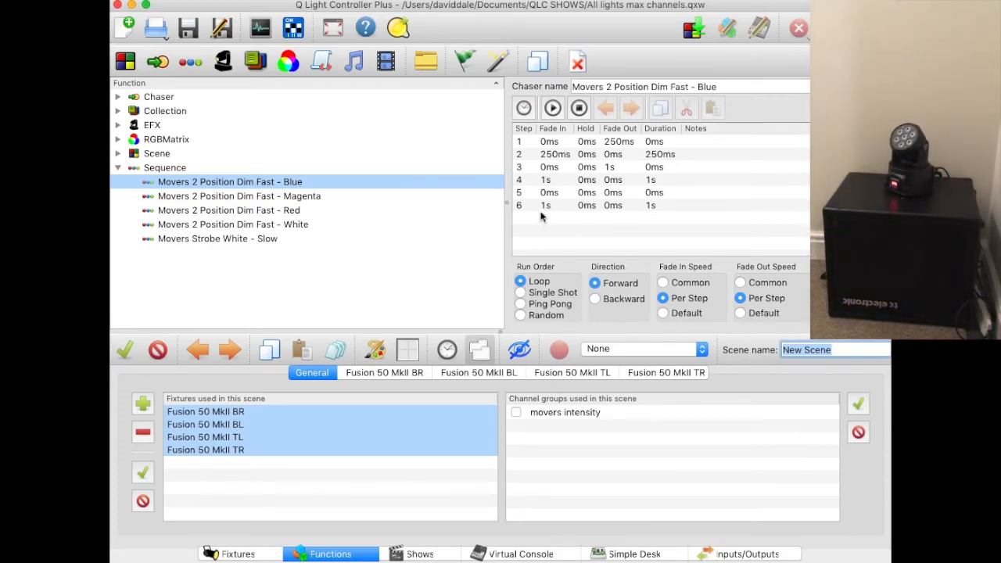
left_click(553, 110)
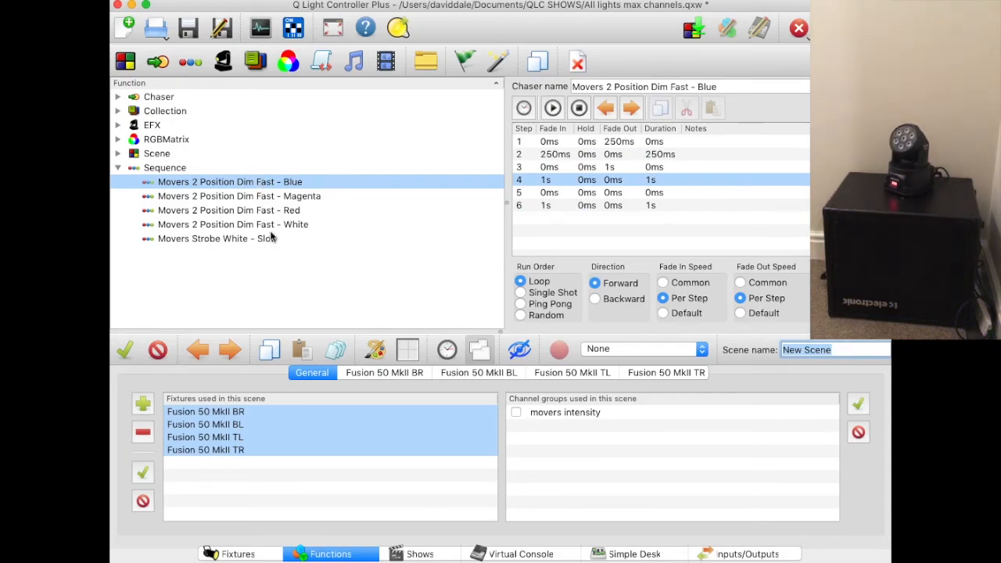
left_click(579, 108)
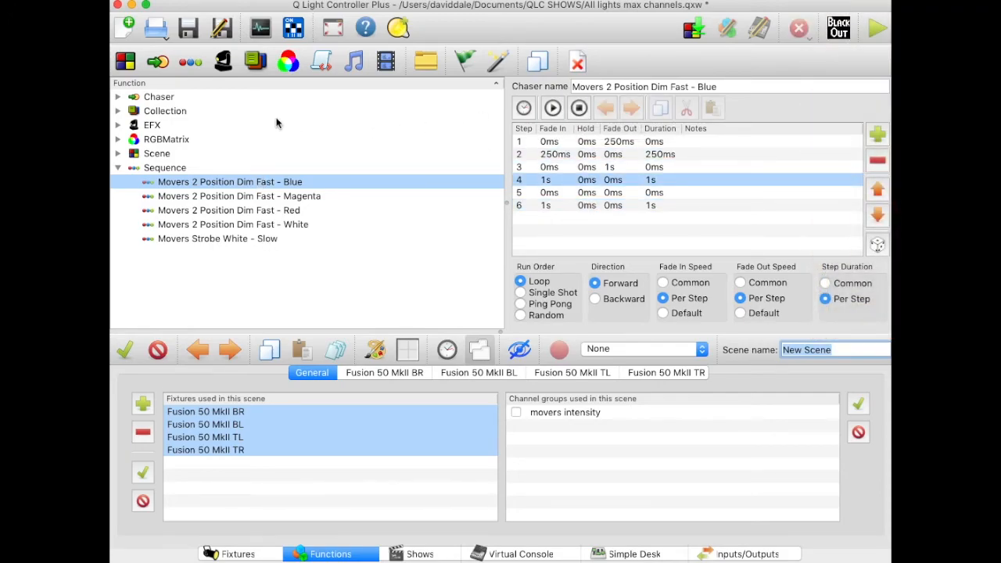